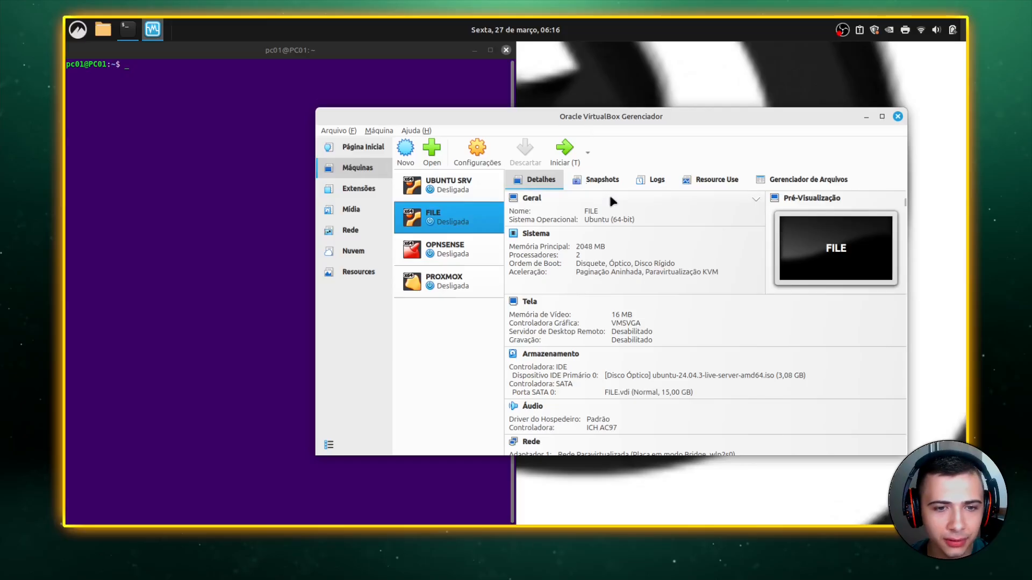
Open Firefox, search the web for "ubuntu server", and open the Get Ubuntu Server download page without translating it
key("super")
type("firefox")
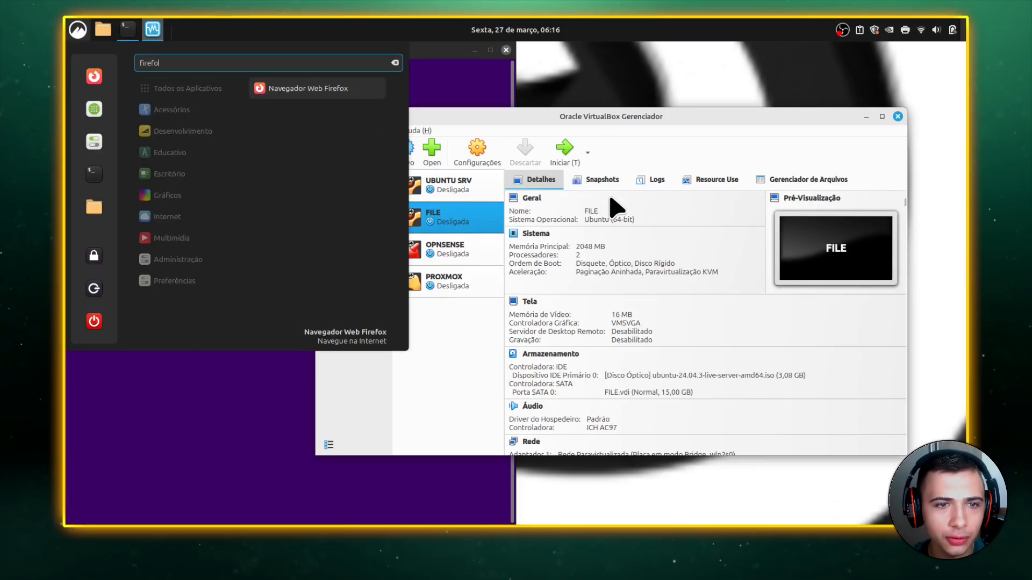
key("Return")
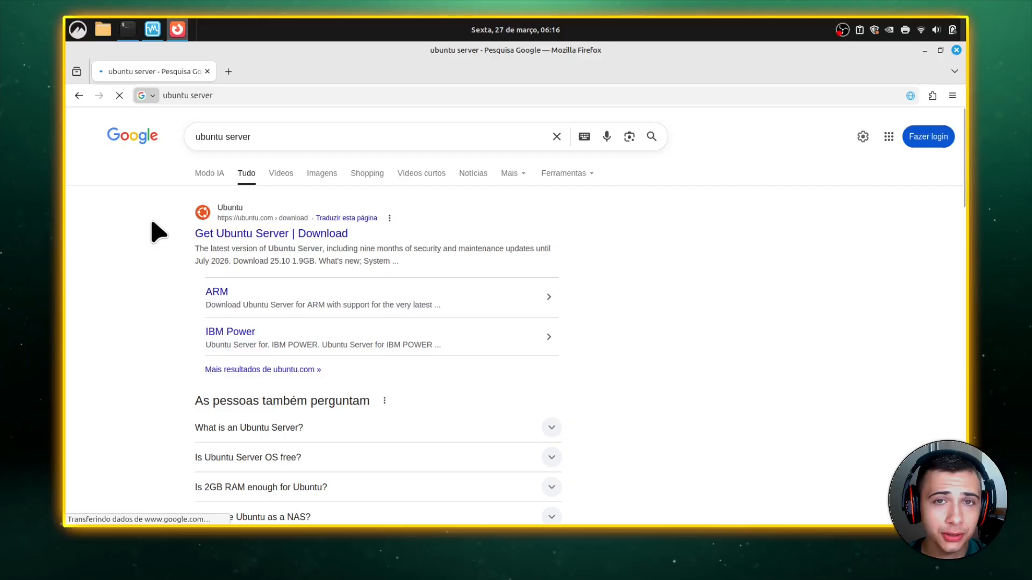
left_click(237, 240)
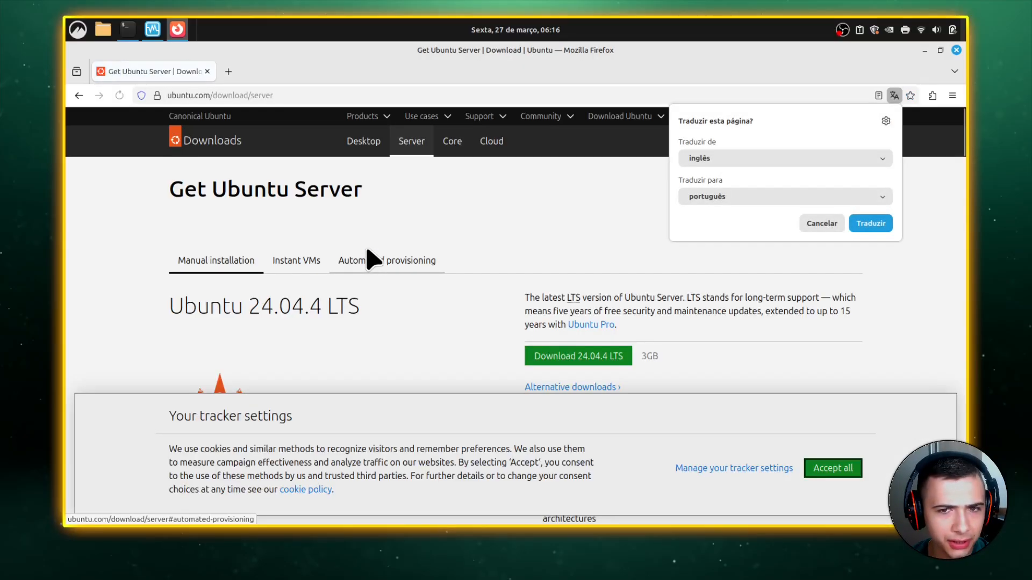
left_click(809, 226)
Examine the Ubuntu 24.04.4 LTS and Ubuntu 25.10 server releases and their download options on the page
scroll(379, 247, "down", 4)
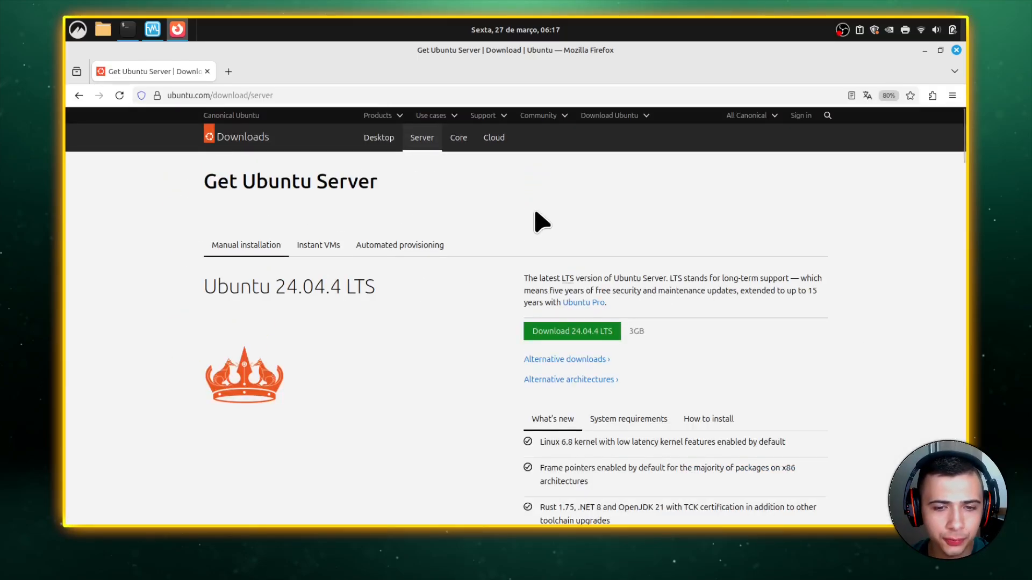
scroll(538, 226, "down", 2)
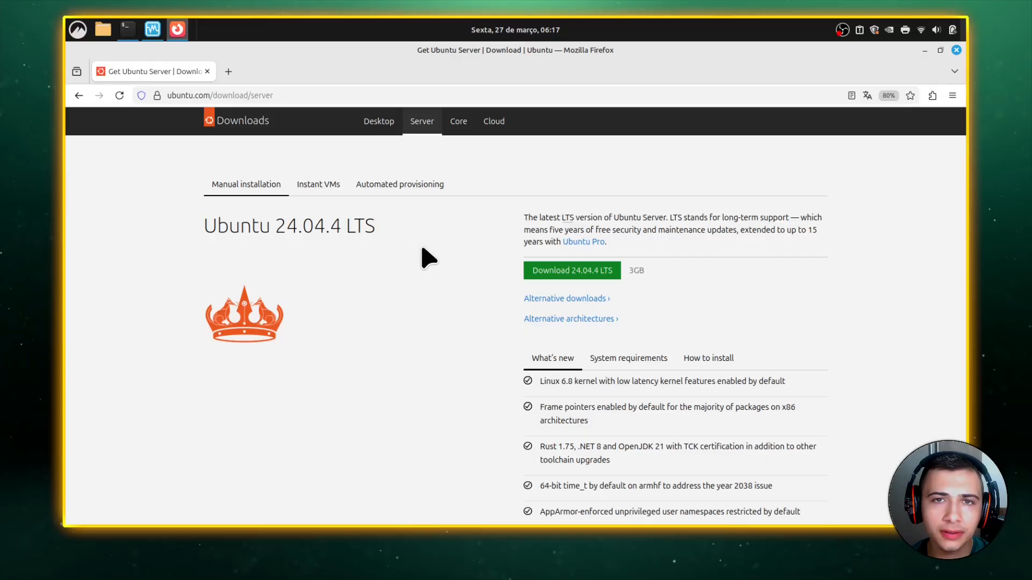
scroll(484, 277, "down", 1)
scroll(484, 277, "up", 1)
scroll(484, 277, "down", 3)
scroll(483, 277, "up", 3)
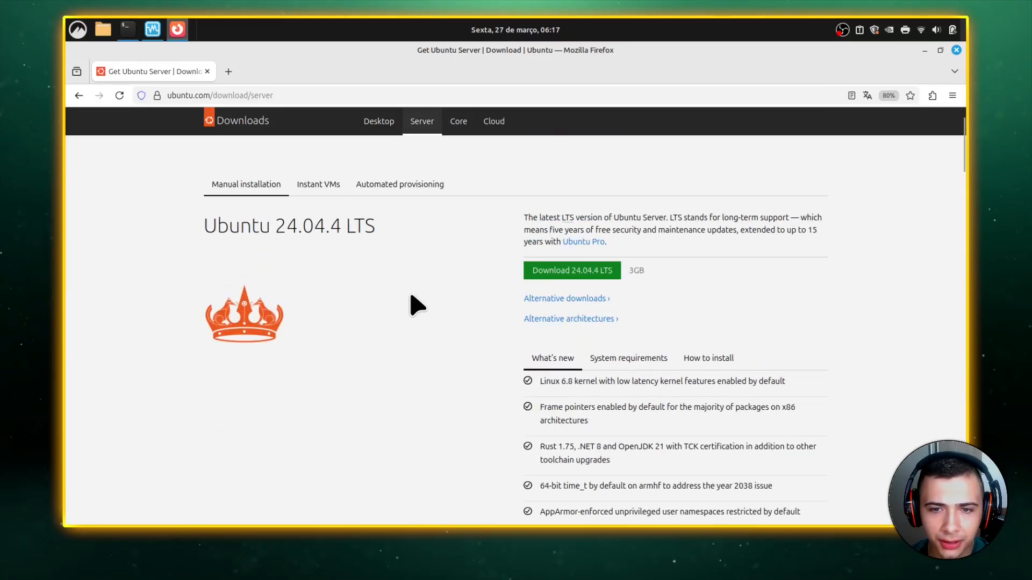
scroll(414, 295, "down", 6)
scroll(437, 269, "down", 1)
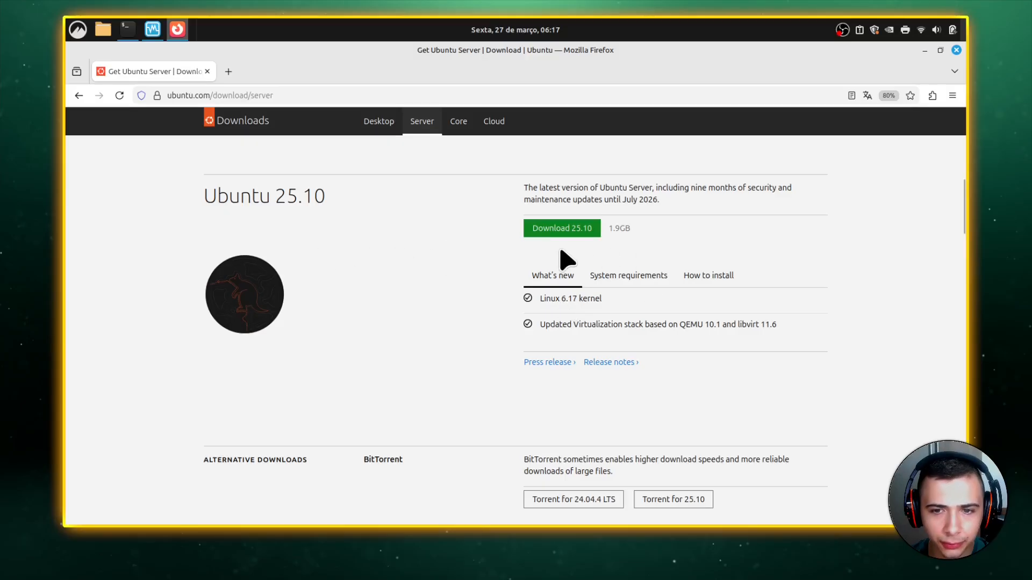
scroll(366, 290, "down", 1)
scroll(371, 296, "down", 2)
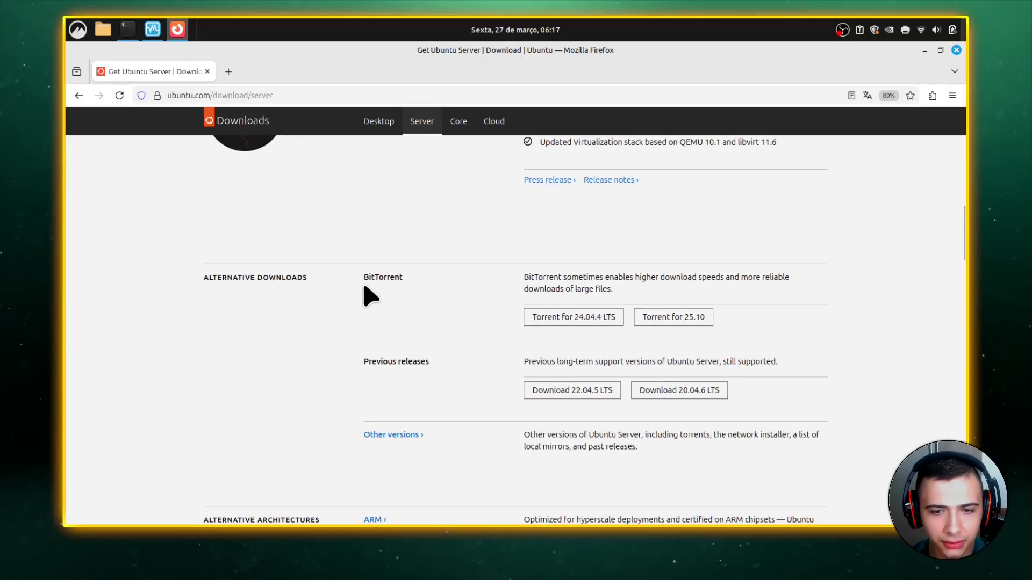
scroll(318, 293, "down", 5)
scroll(328, 301, "up", 8)
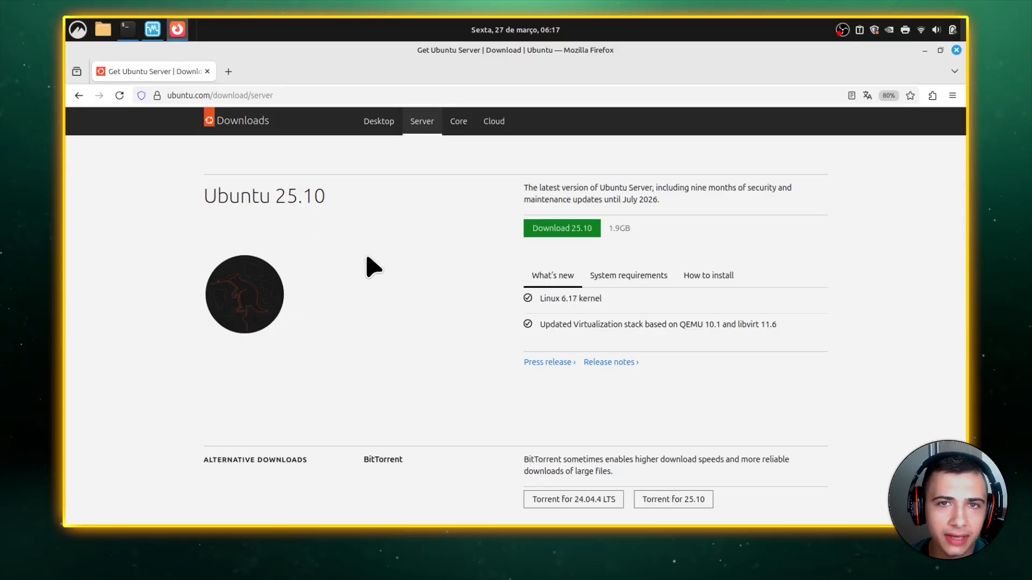
scroll(374, 267, "up", 1)
scroll(368, 266, "up", 1)
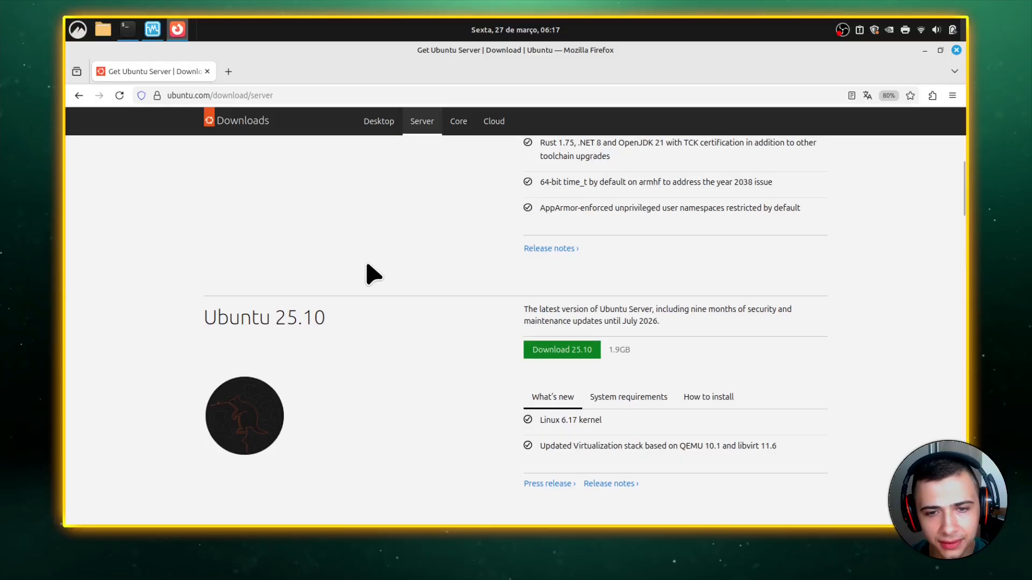
scroll(370, 273, "up", 1)
scroll(366, 288, "down", 3)
scroll(369, 310, "up", 1)
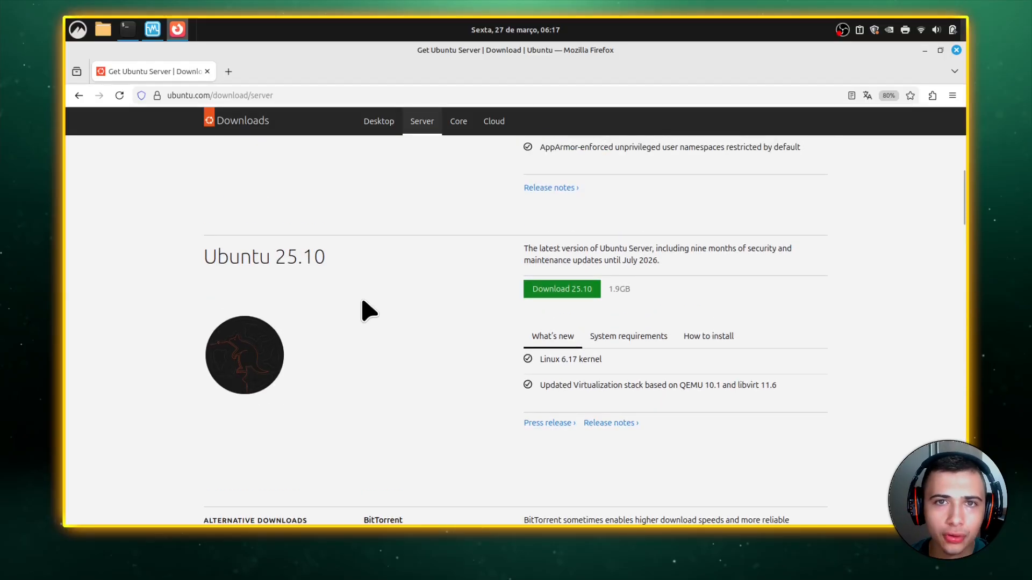
scroll(362, 305, "up", 5)
scroll(363, 312, "down", 5)
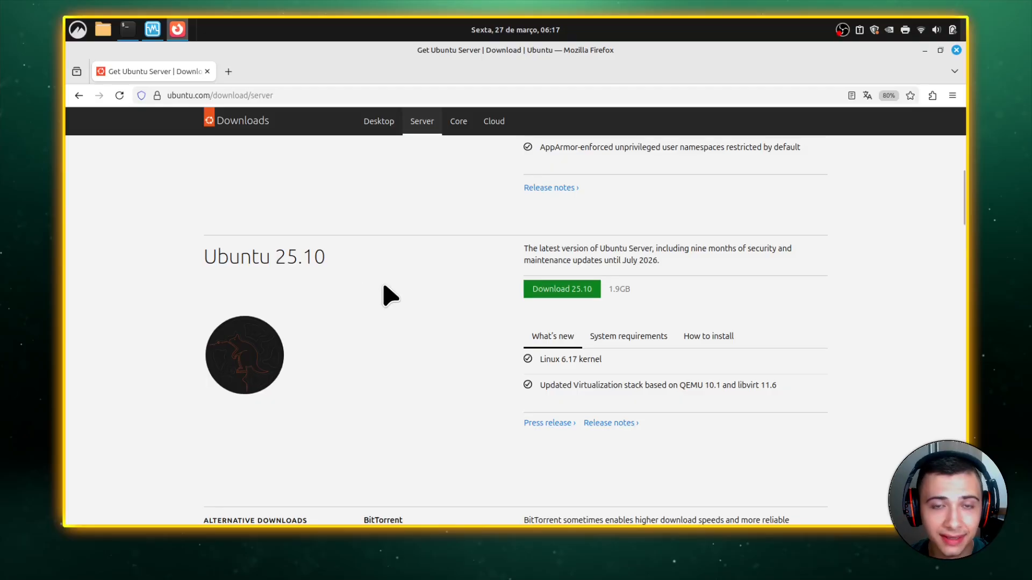
Review the alternative downloads, previous releases and alternative architectures on the Ubuntu Server page, and close the browser
scroll(328, 309, "down", 6)
scroll(285, 360, "up", 1)
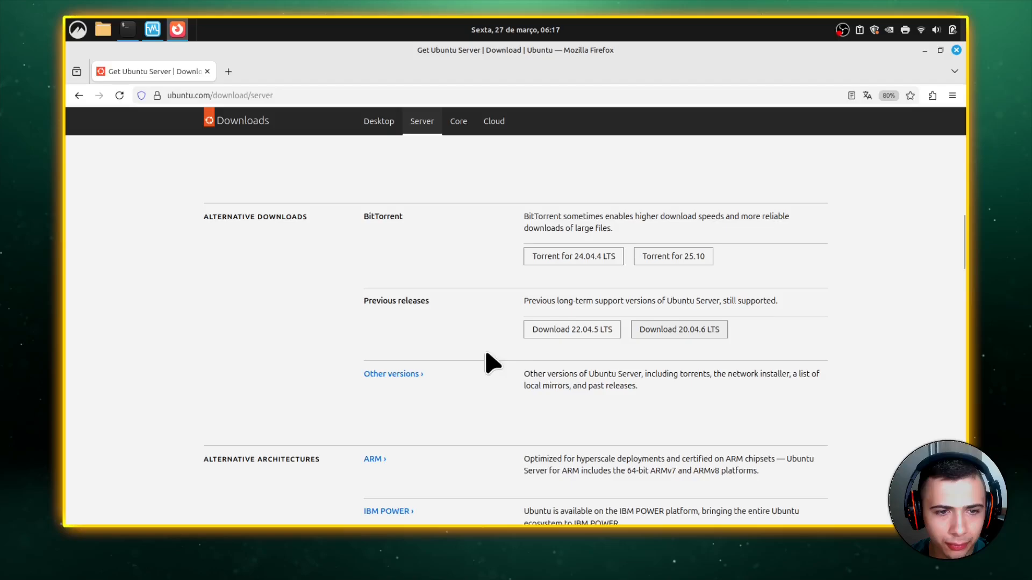
scroll(602, 353, "down", 4)
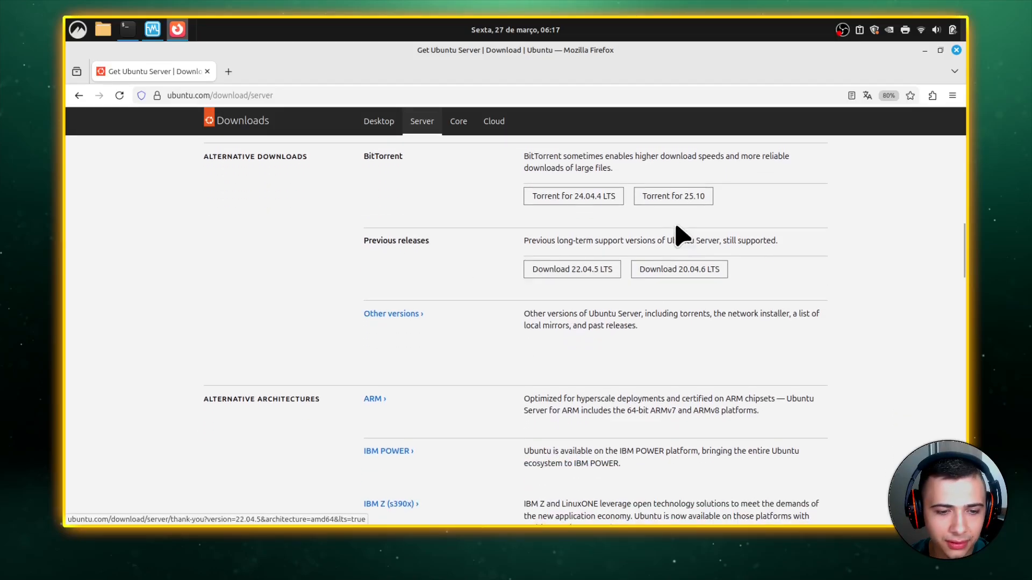
scroll(347, 360, "down", 2)
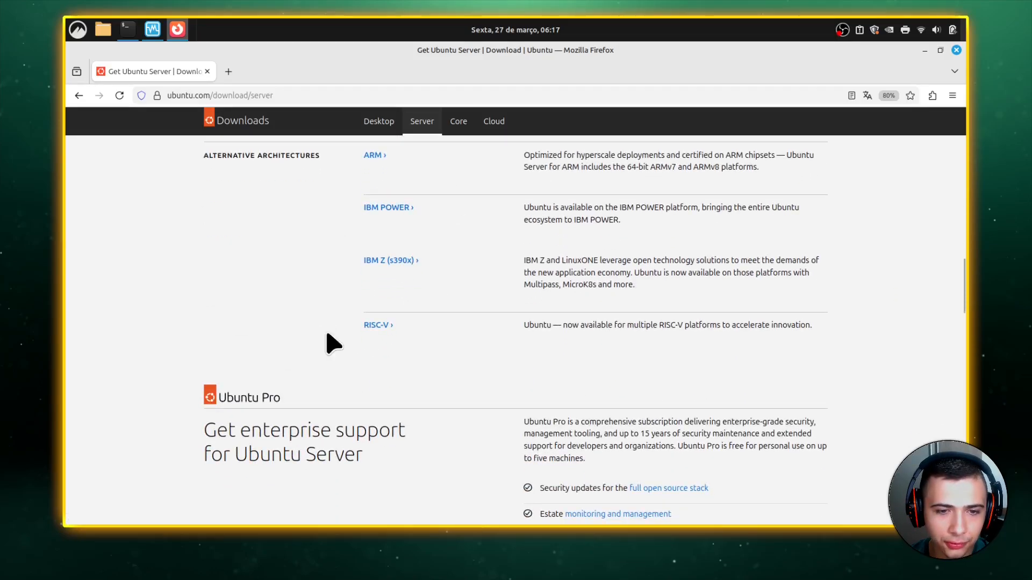
scroll(352, 349, "up", 1)
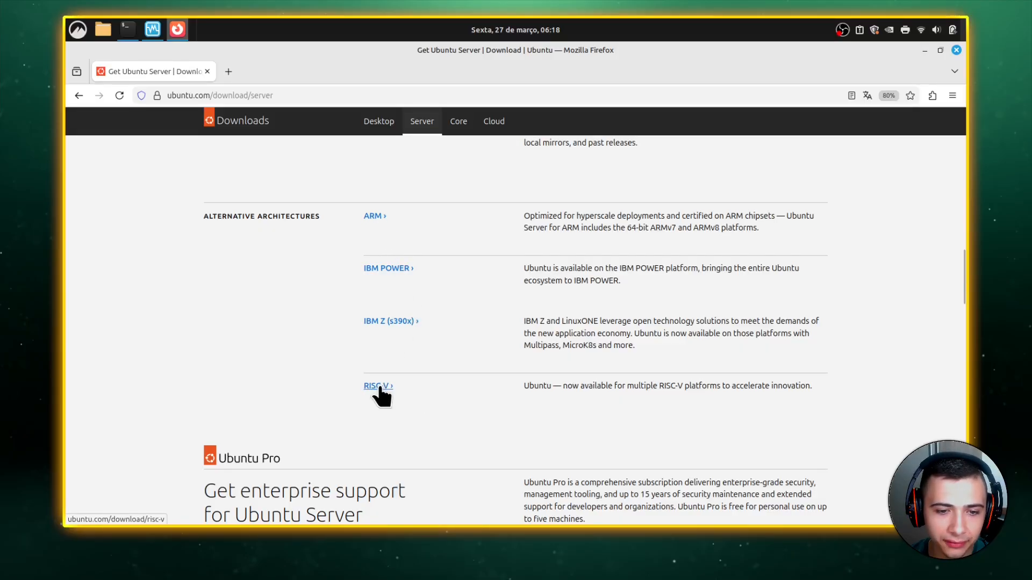
scroll(347, 323, "down", 8)
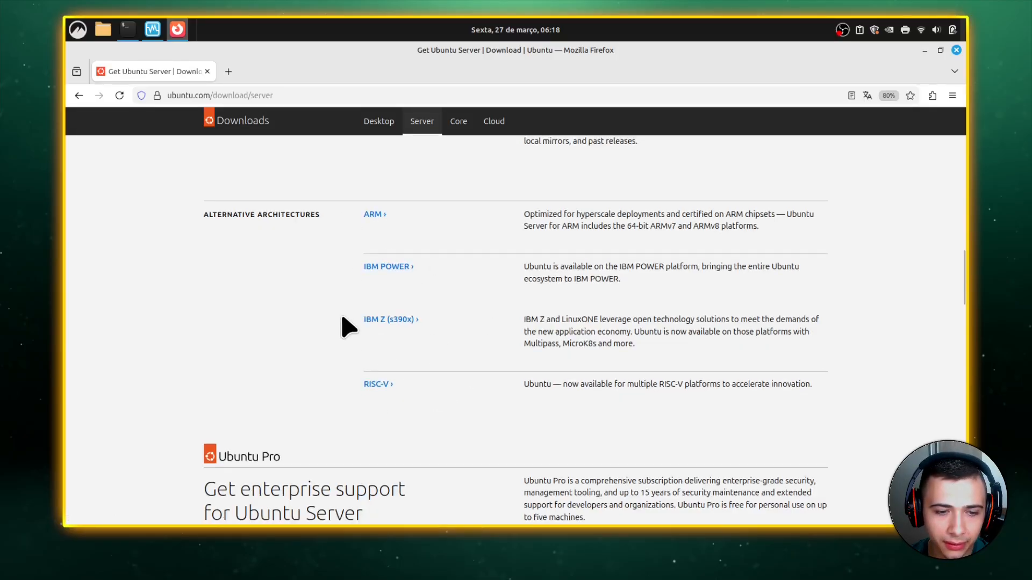
scroll(442, 327, "up", 7)
scroll(441, 328, "up", 10)
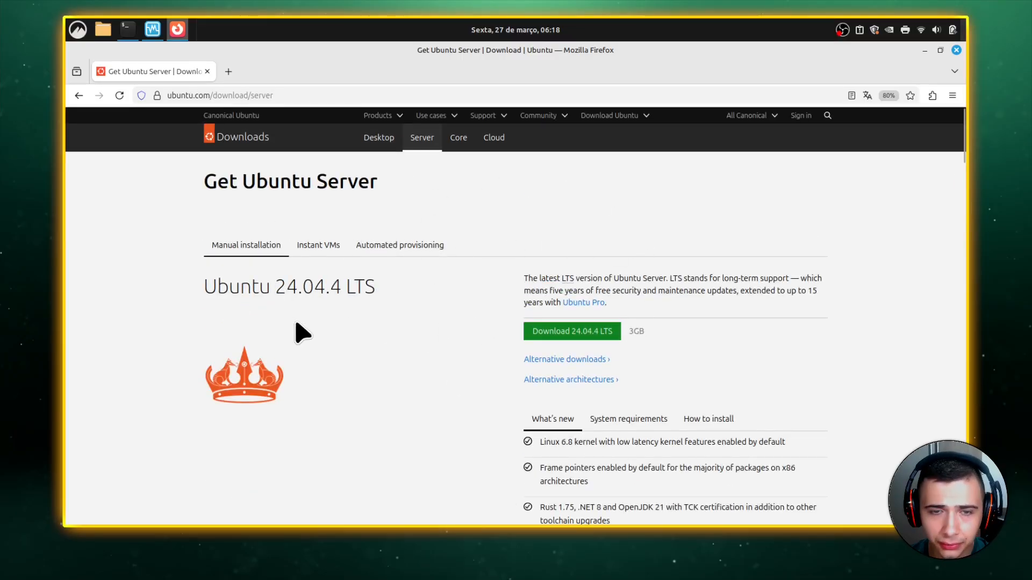
left_click(956, 51)
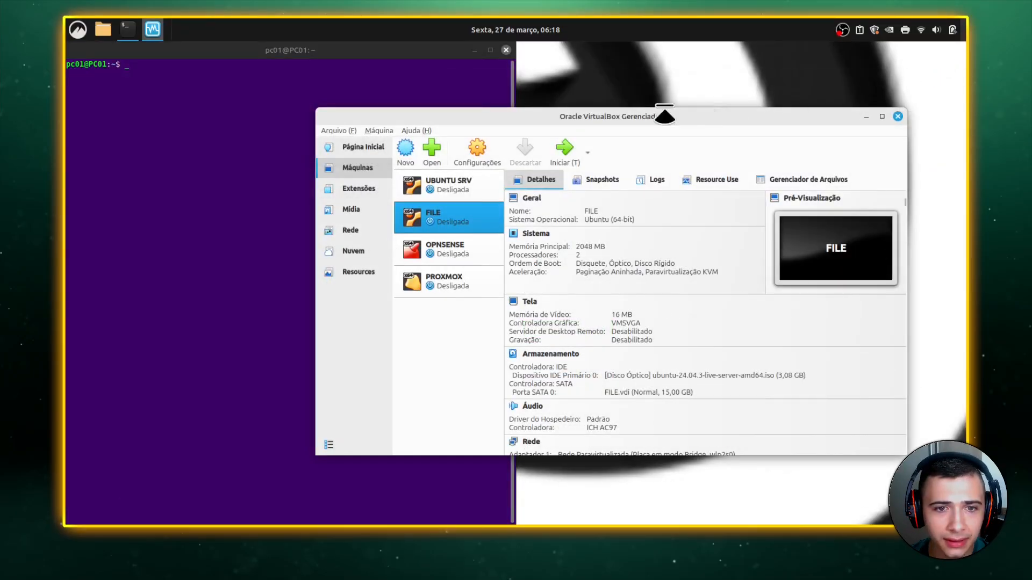
Open the settings of the FILE virtual machine and set its video memory to 128 MB
right_click(450, 221)
left_click(461, 226)
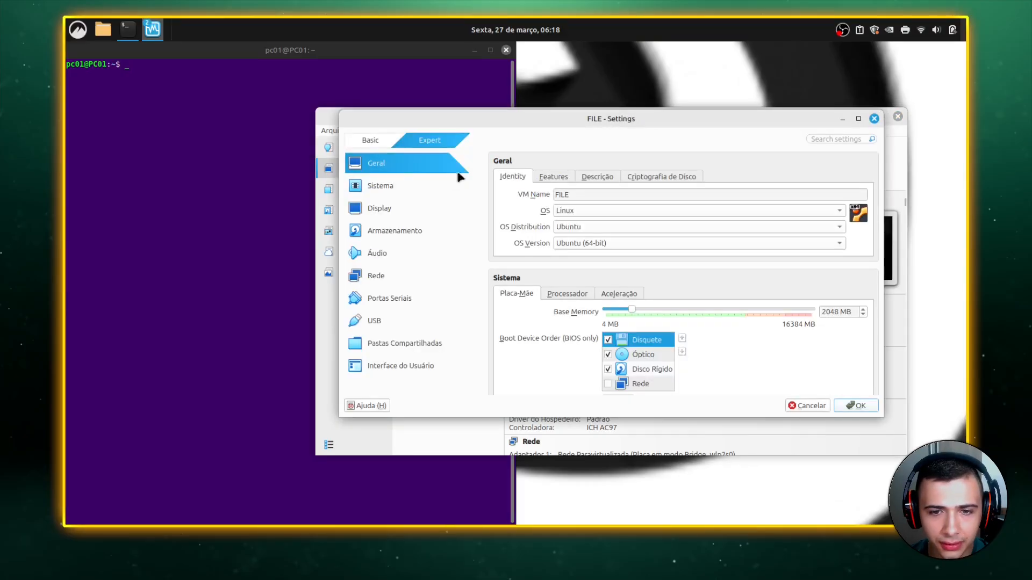
left_click(406, 212)
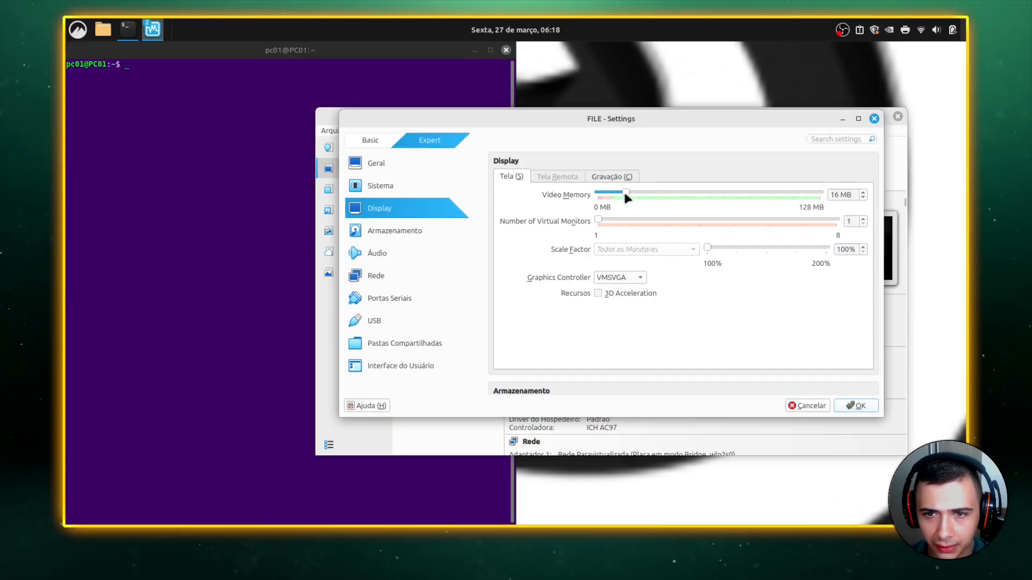
left_click_drag(625, 194, 862, 199)
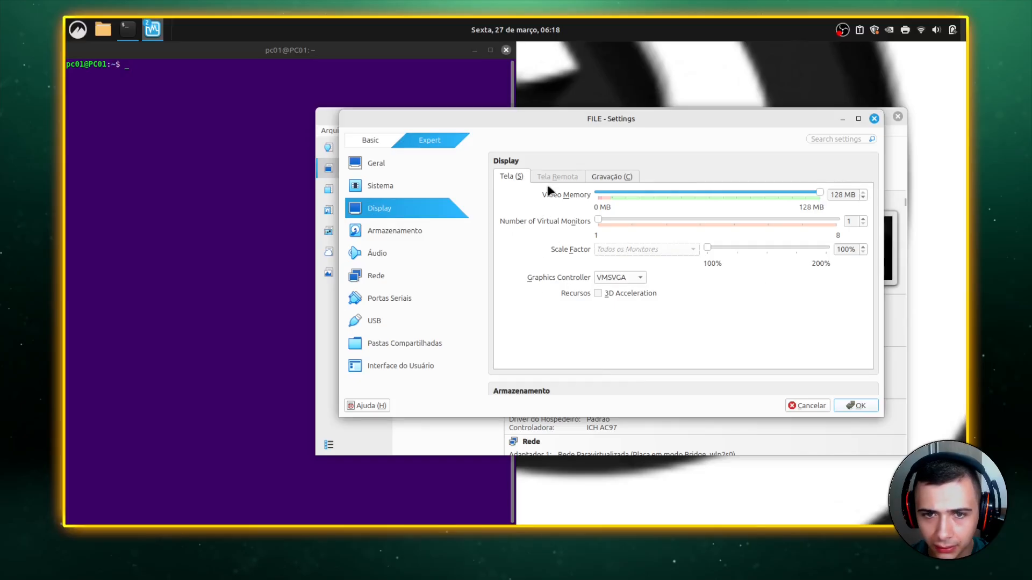
Set the virtual machine's base memory to 4096 MB and enable PAE/NX for its processor
key("Up")
double_click(827, 197)
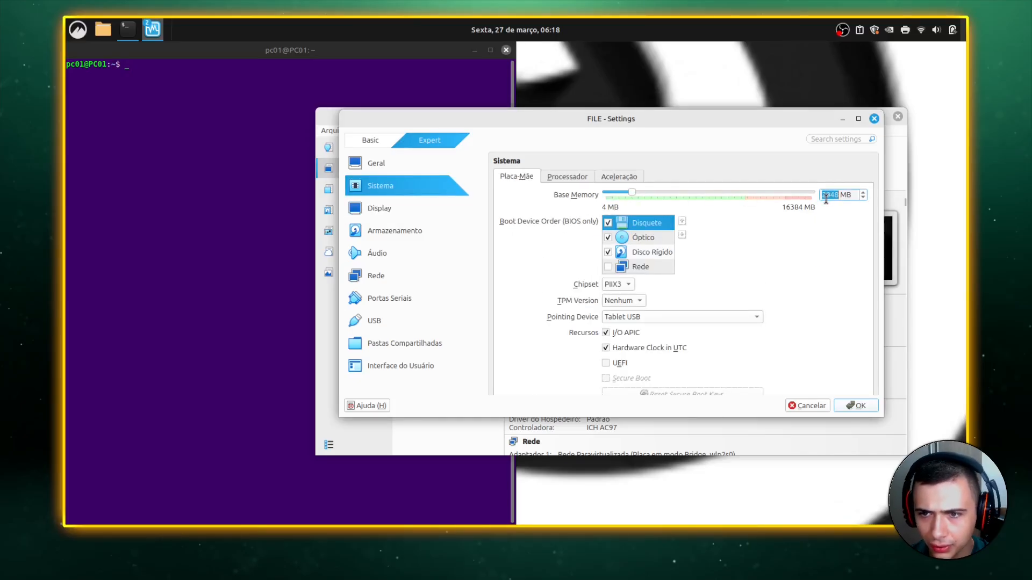
type("4096")
left_click(559, 176)
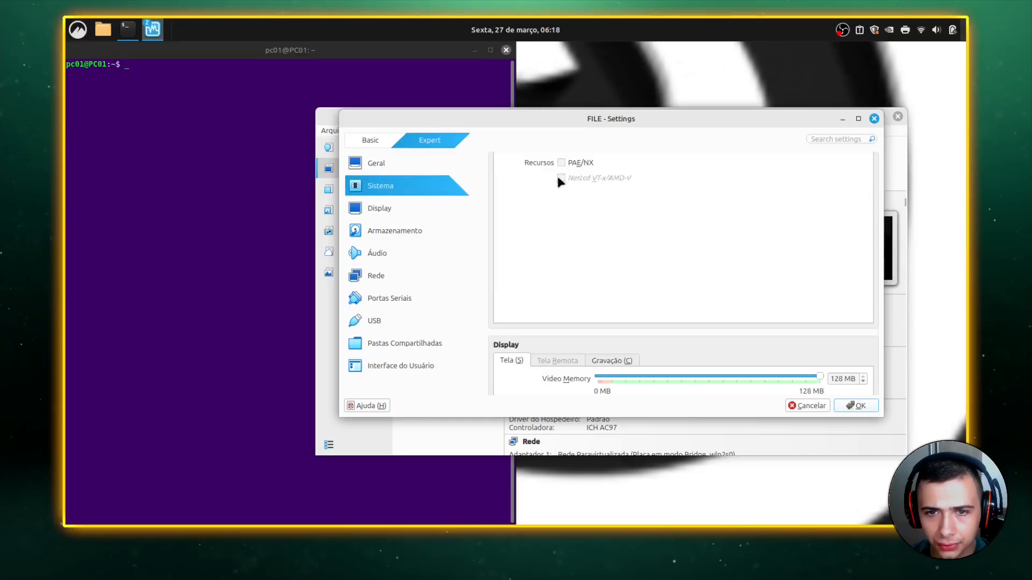
scroll(552, 178, "up", 3)
left_click(561, 264)
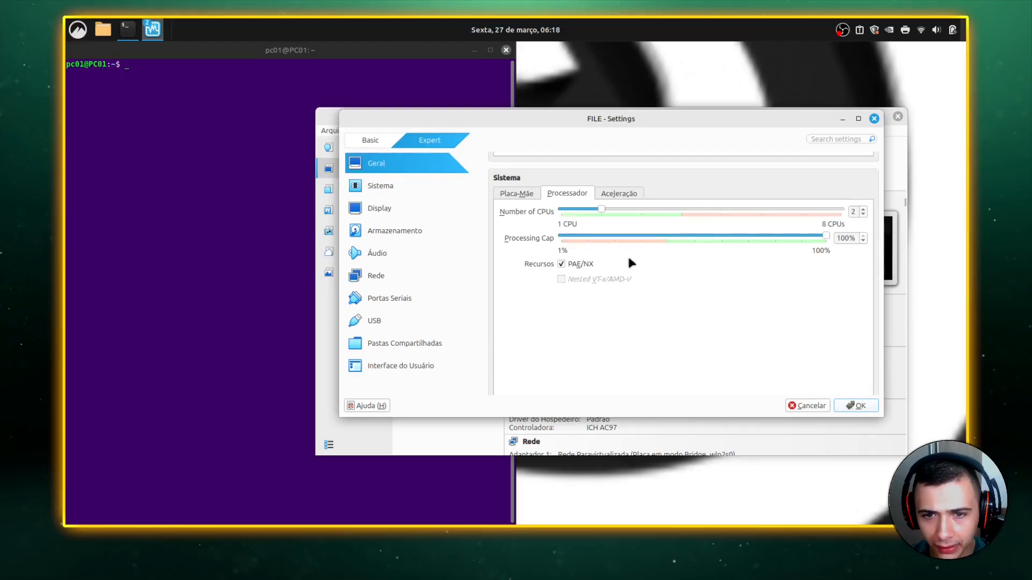
Disable audio for the FILE virtual machine
left_click(396, 272)
left_click(399, 254)
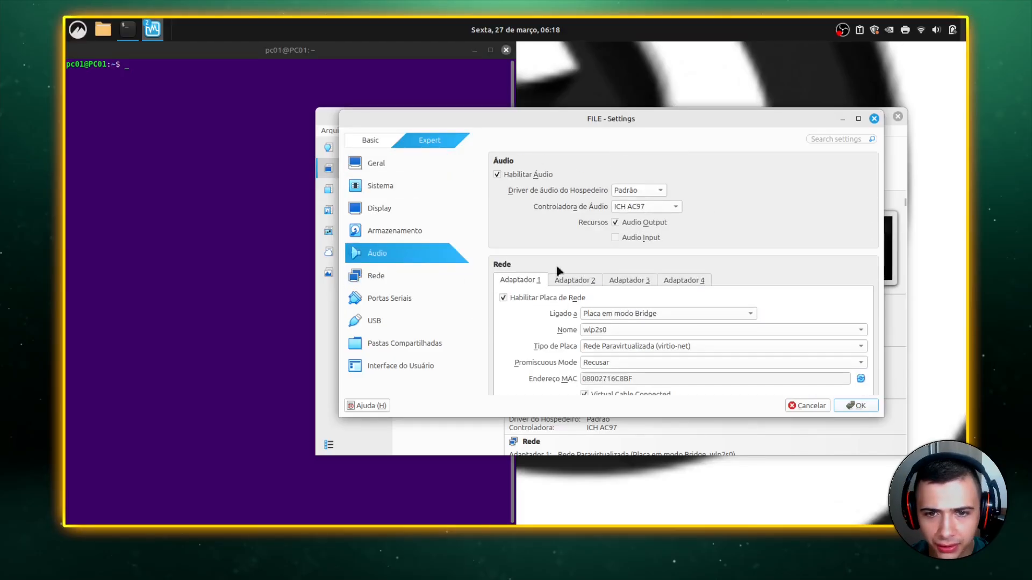
left_click(505, 178)
scroll(498, 324, "down", 3)
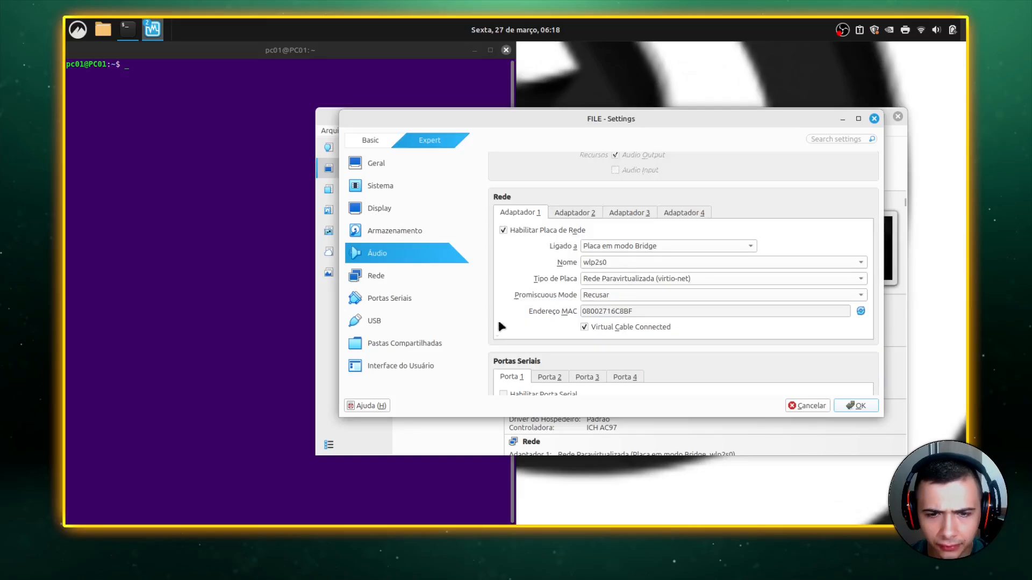
Check the network, serial port and storage settings, including the FILE.vdi disk, and save the virtual machine's settings
left_click(407, 276)
left_click(368, 299)
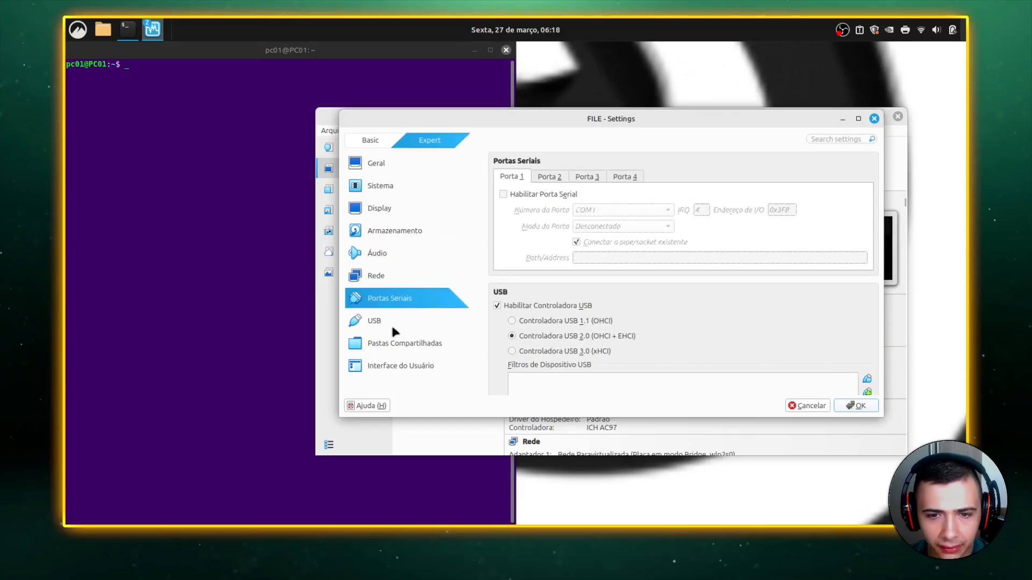
left_click(395, 210)
left_click(397, 235)
left_click(550, 231)
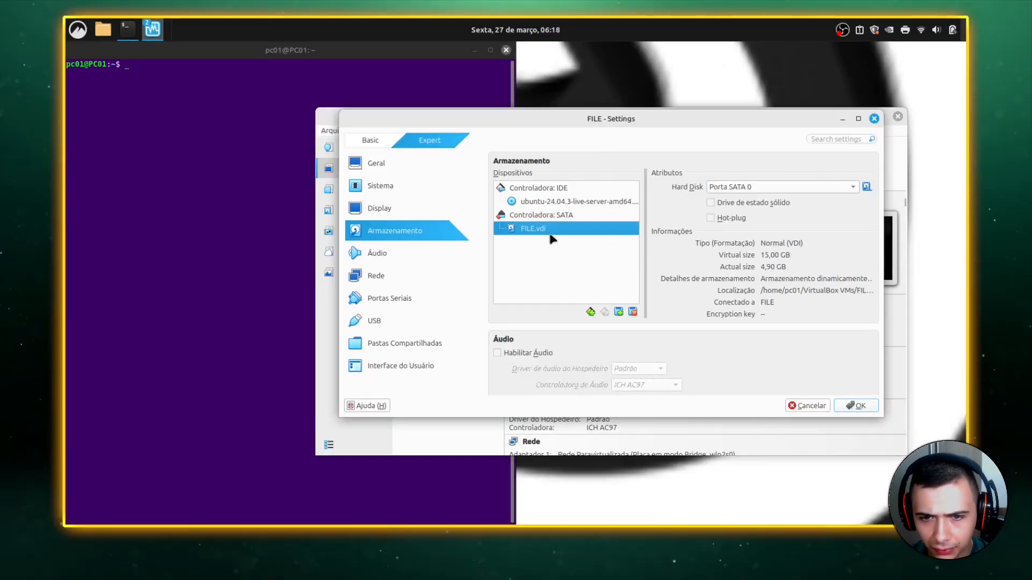
left_click(855, 407)
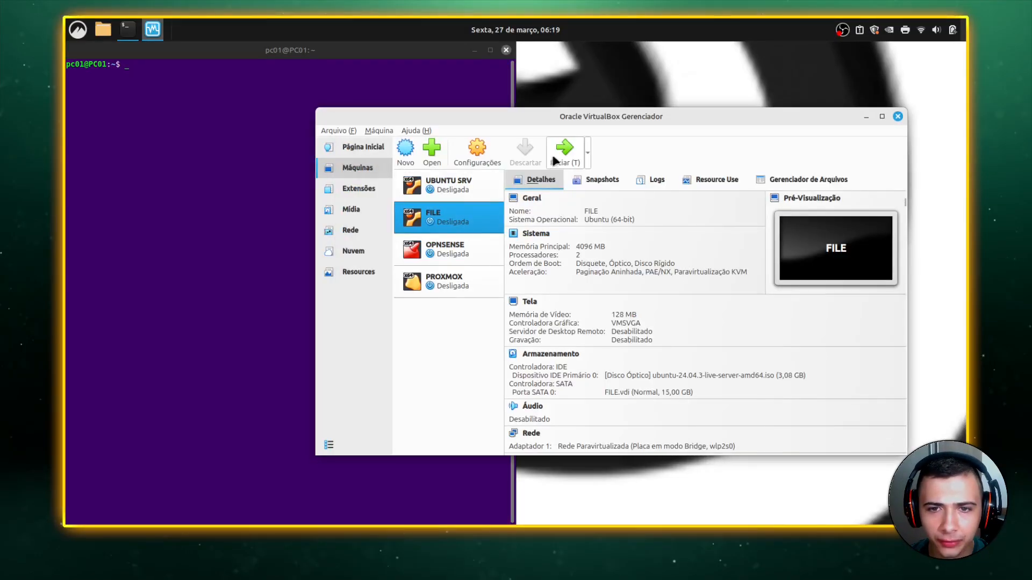
Start the FILE virtual machine and check which optical disc image is mounted in it
left_click(563, 153)
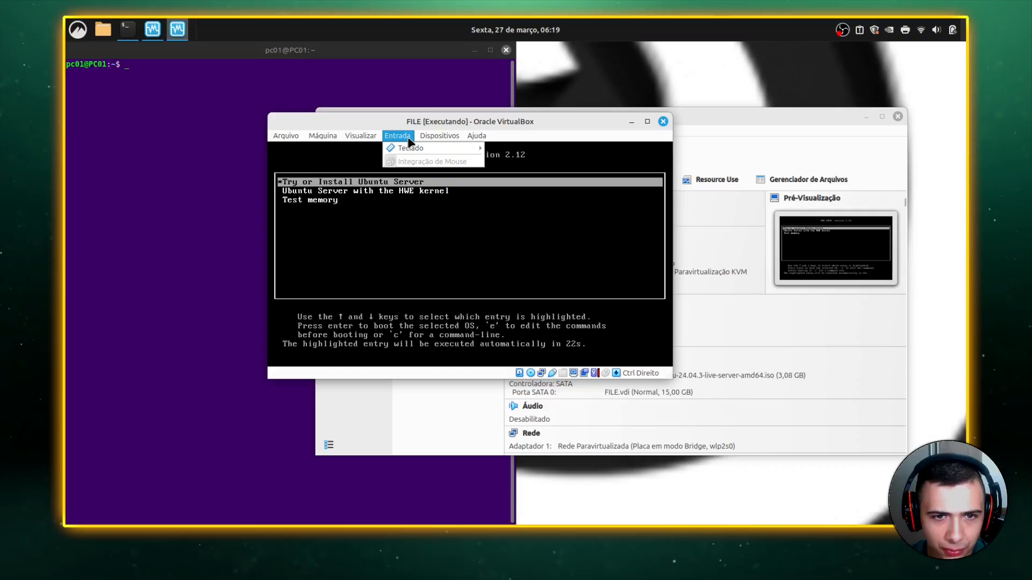
left_click(428, 137)
mouse_move(499, 150)
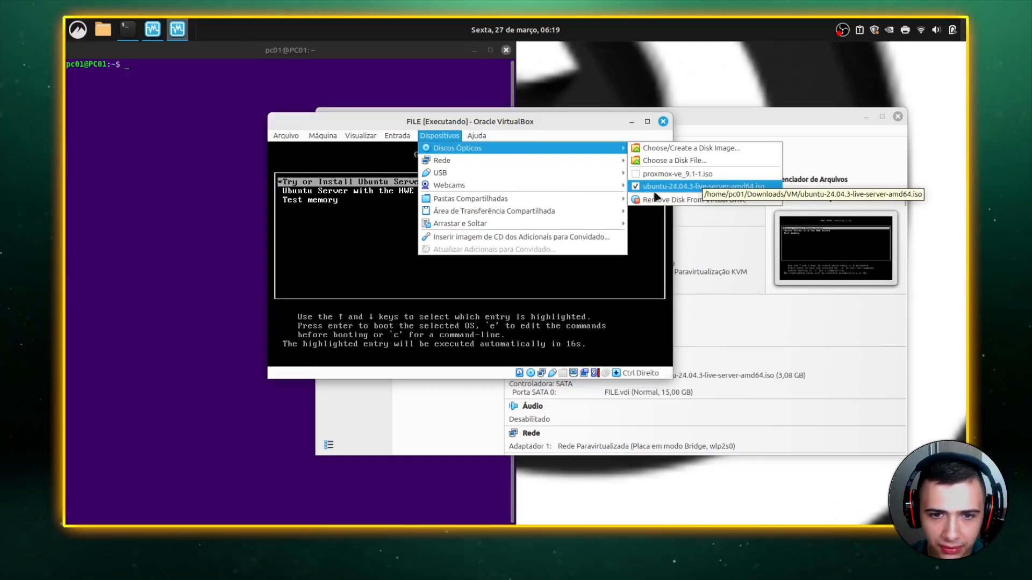
left_click(376, 224)
Boot the virtual machine with the "Try or Install Ubuntu Server" entry of the GRUB menu
key("Down")
key("Down")
key("Up")
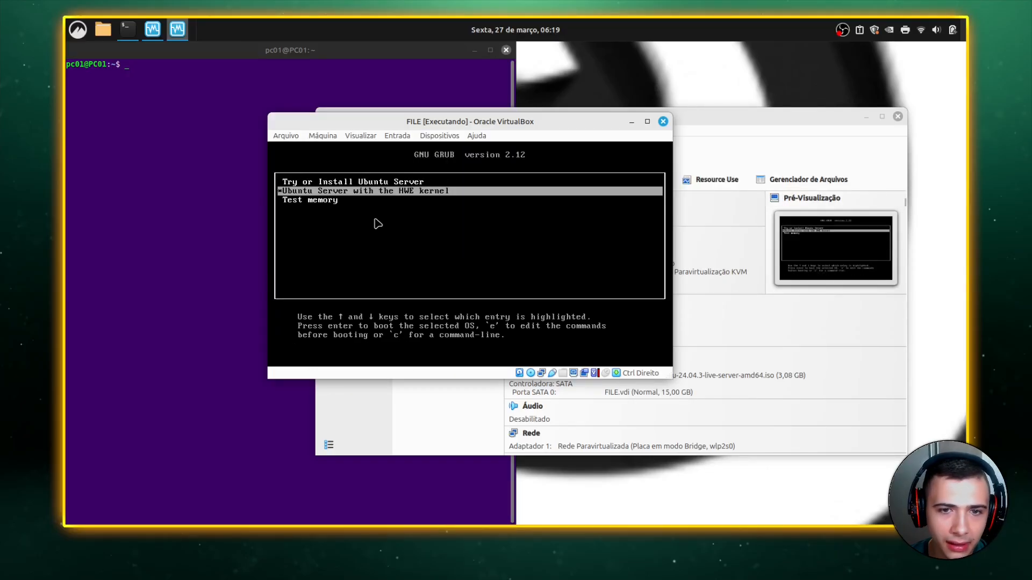
key("Up")
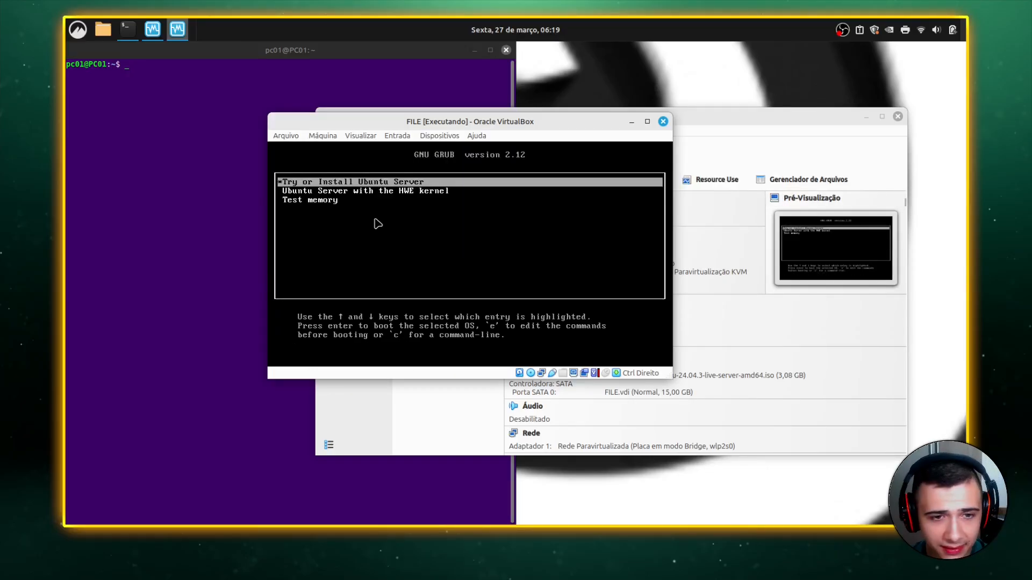
key("Return")
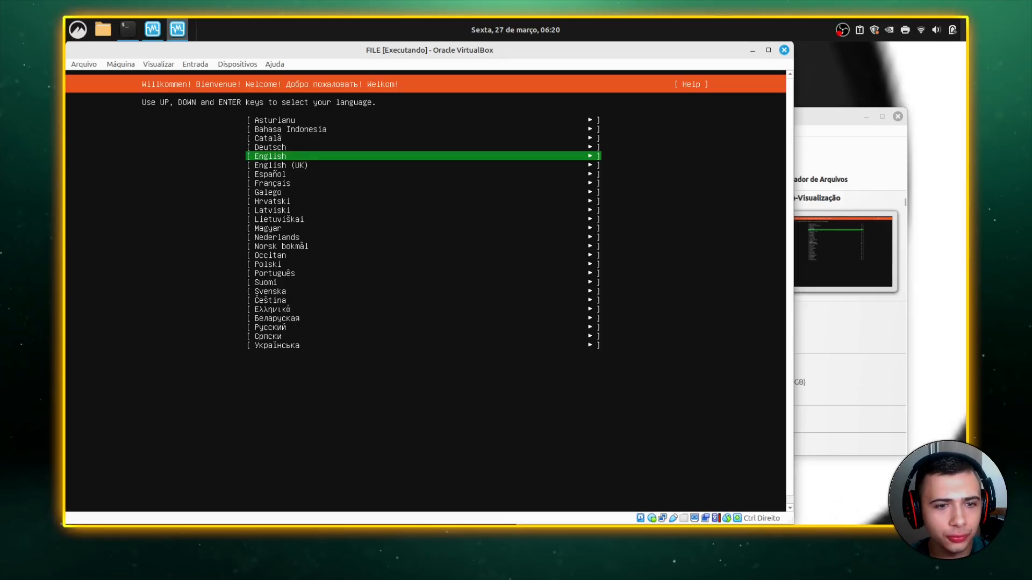
Open the installer shell from the help options and exit back to the language selection
key("Down")
key("Up")
key("Up")
key("Up")
key("Up")
key("Up")
key("Up")
key("Return")
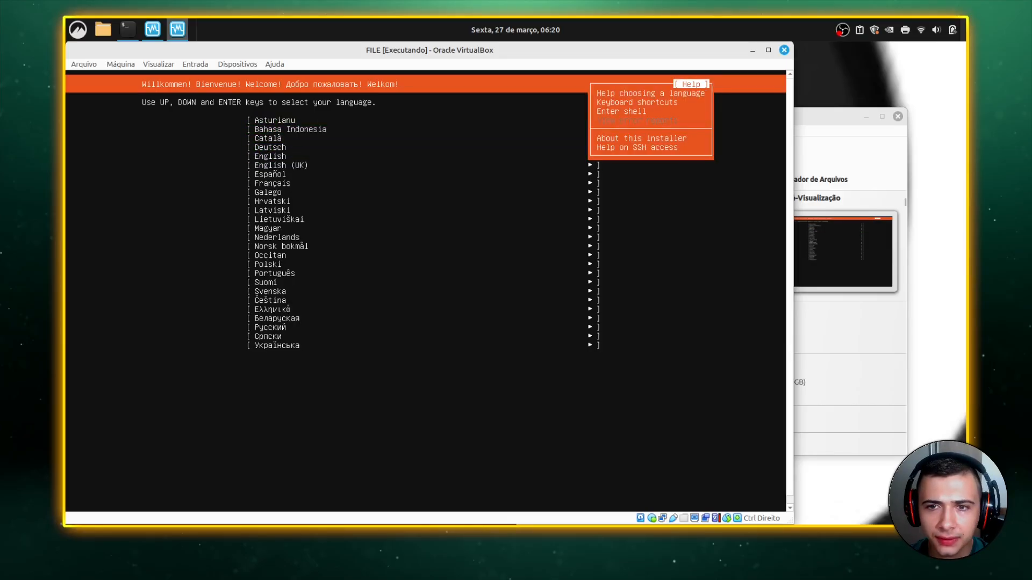
key("Down")
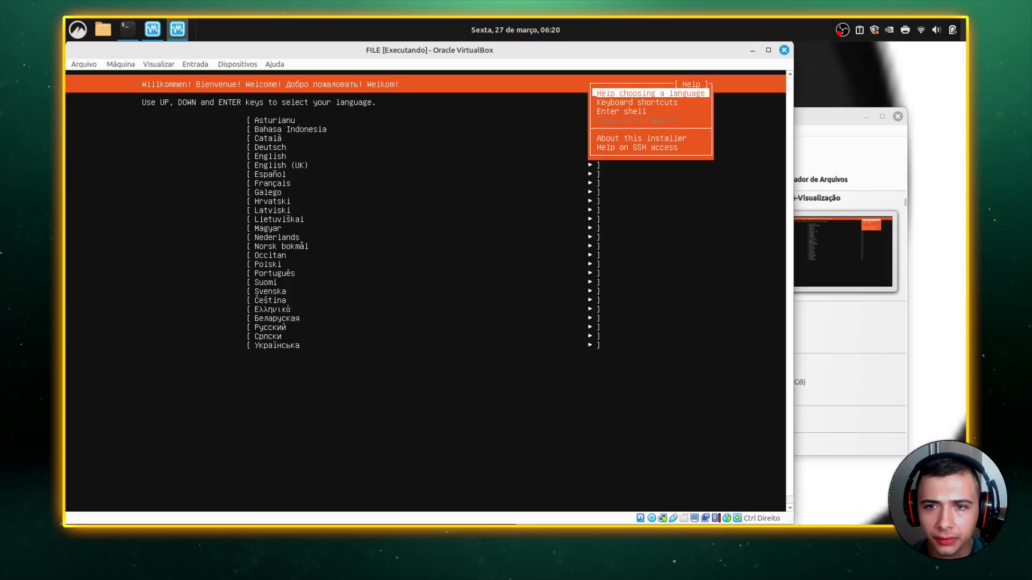
key("Down")
key("Down")
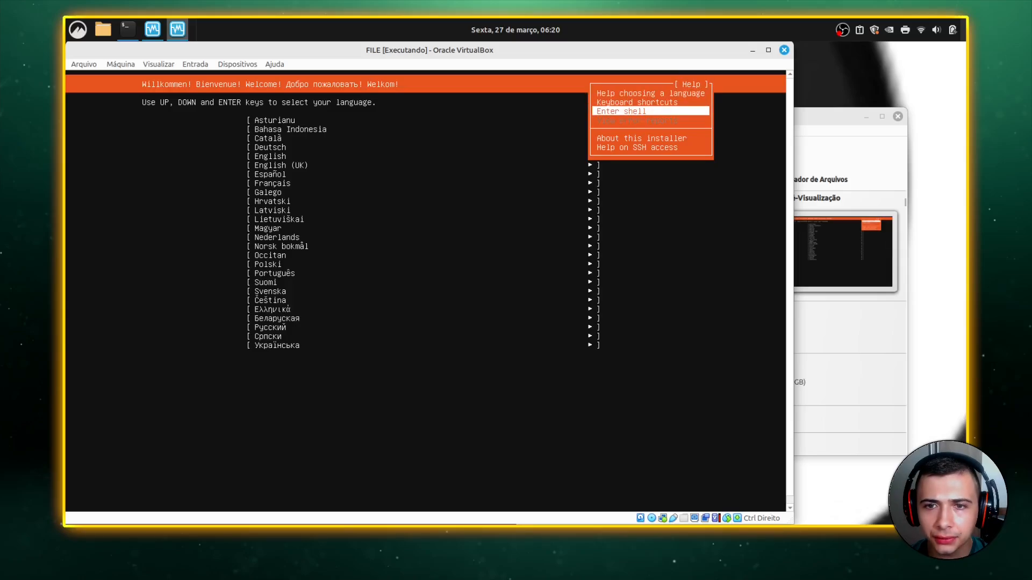
key("Return")
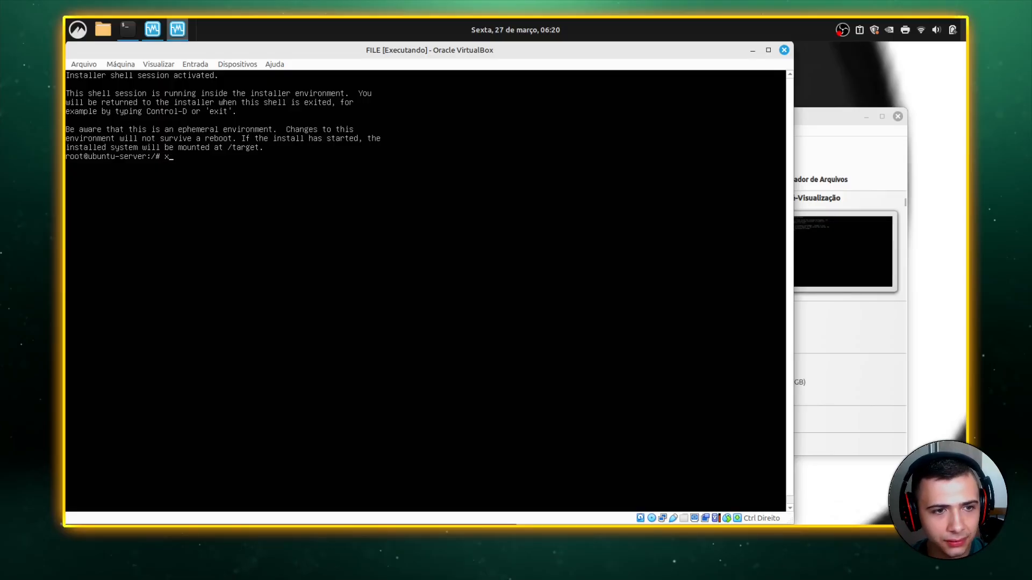
key("ctrl+d")
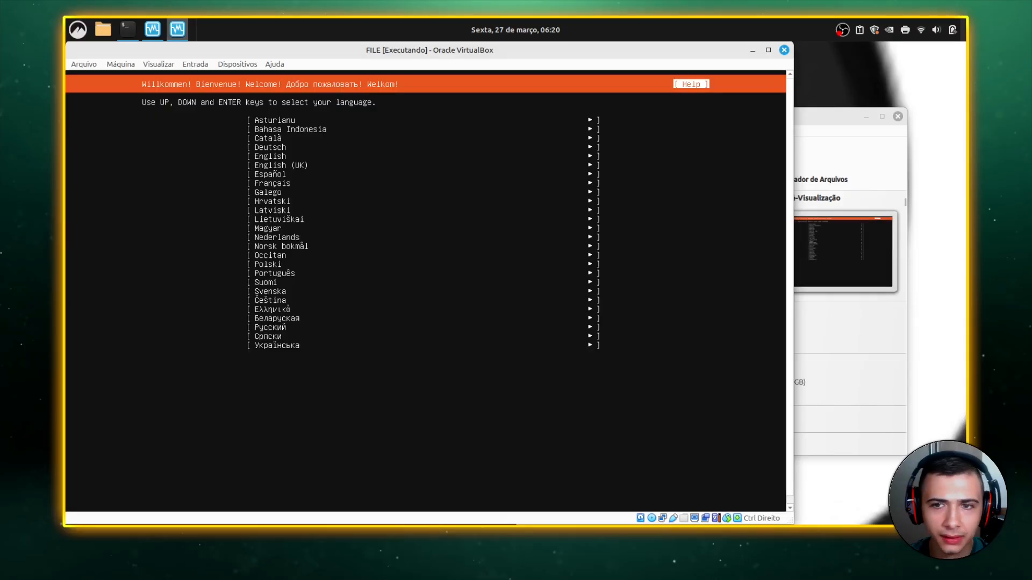
Choose Português as the installation language and update to the new installer version
key("Down")
key("Down")
key("Down")
key("Down")
key("Down")
key("Down")
key("Down")
key("Down")
key("Down")
key("Down")
key("Down")
key("Down")
key("Down")
key("Down")
key("Down")
key("Down")
key("Down")
key("Down")
key("Return")
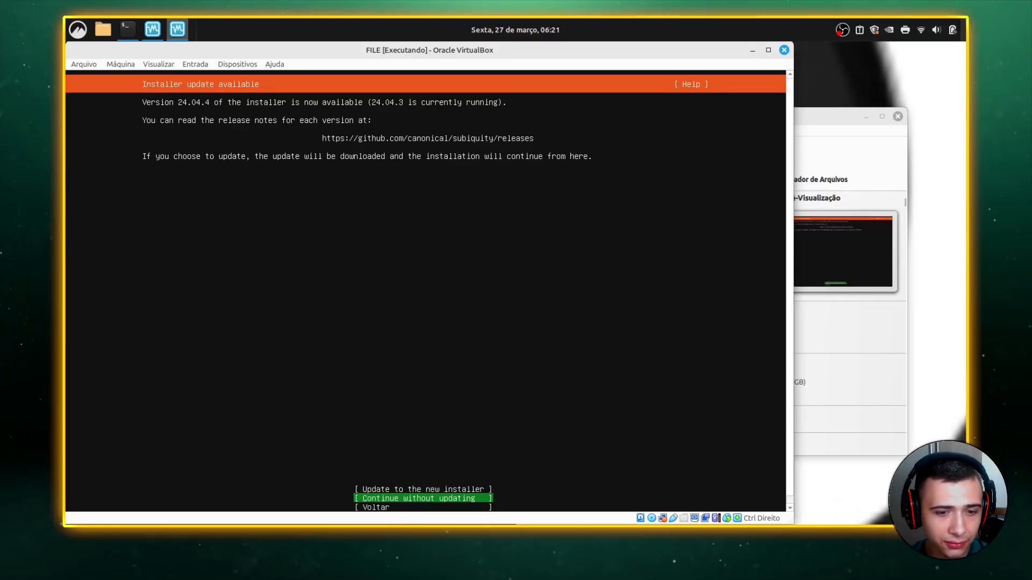
key("Up")
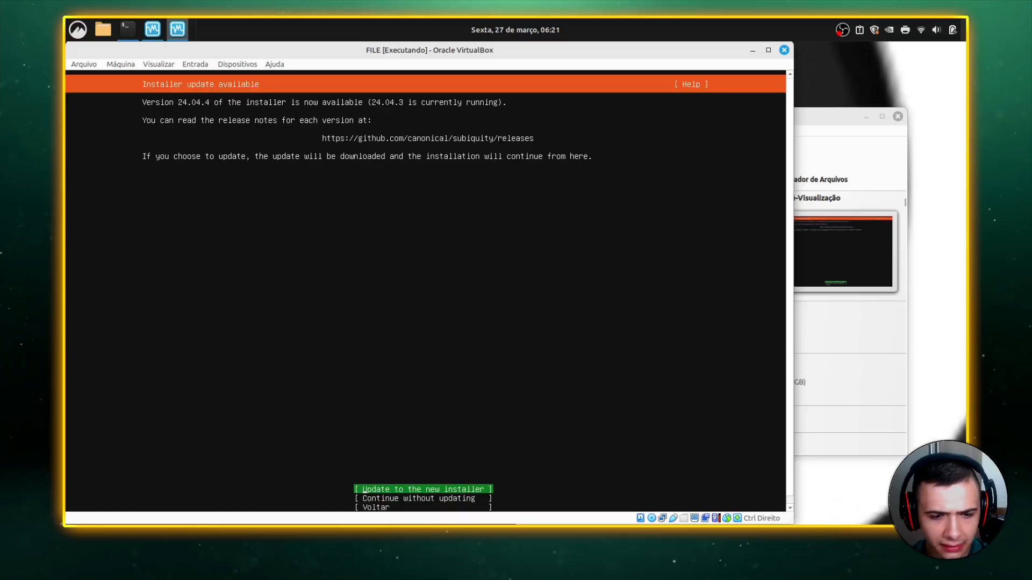
key("Return")
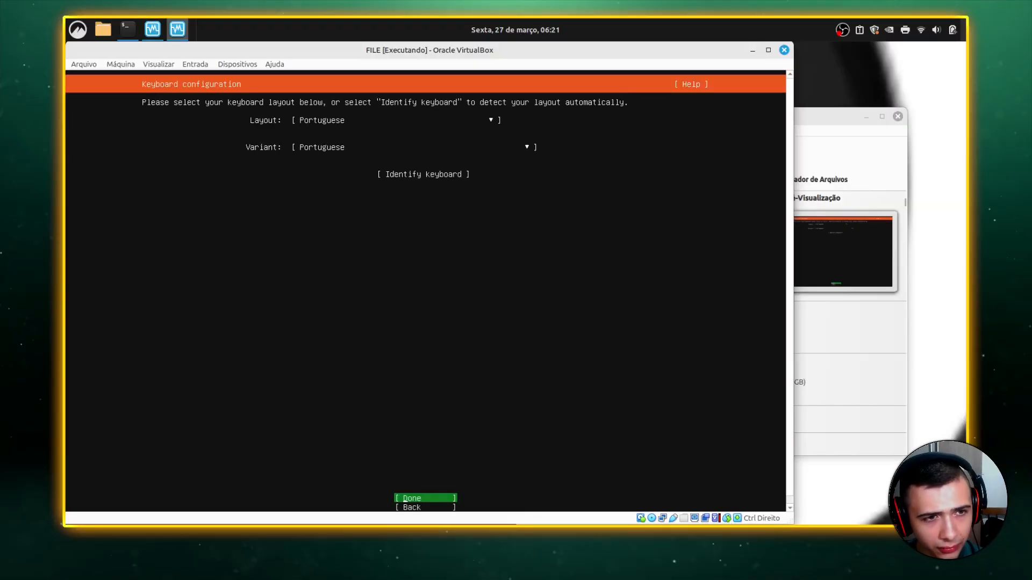
Set the keyboard layout to Portuguese (Brazil)
key("Up")
key("Up")
key("Up")
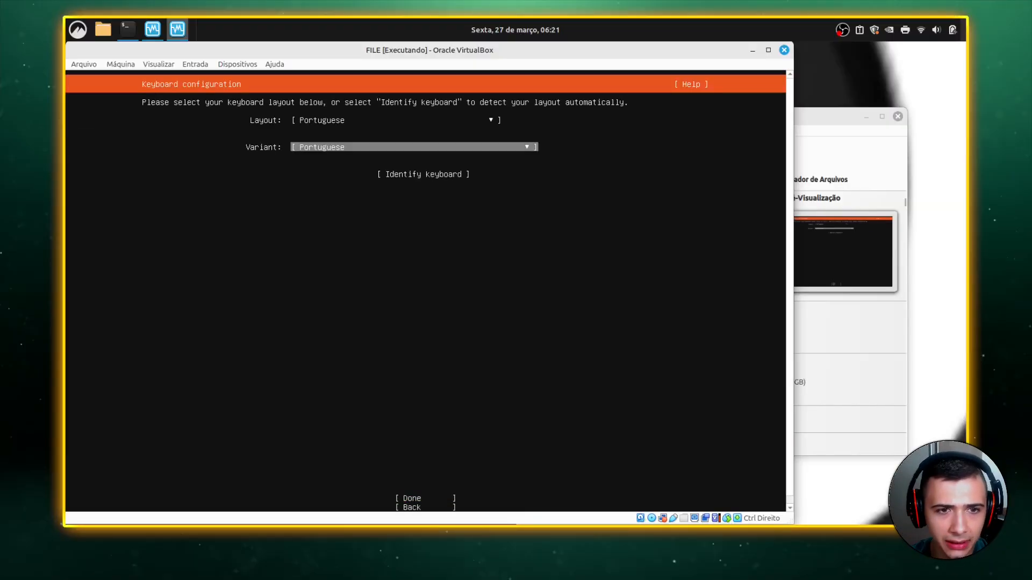
key("Return")
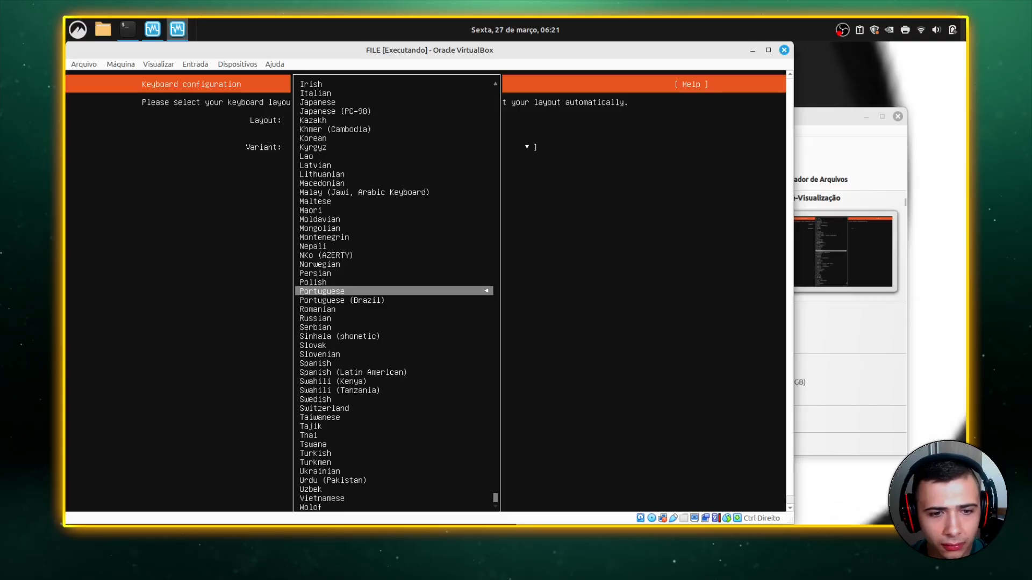
key("Down")
key("Return")
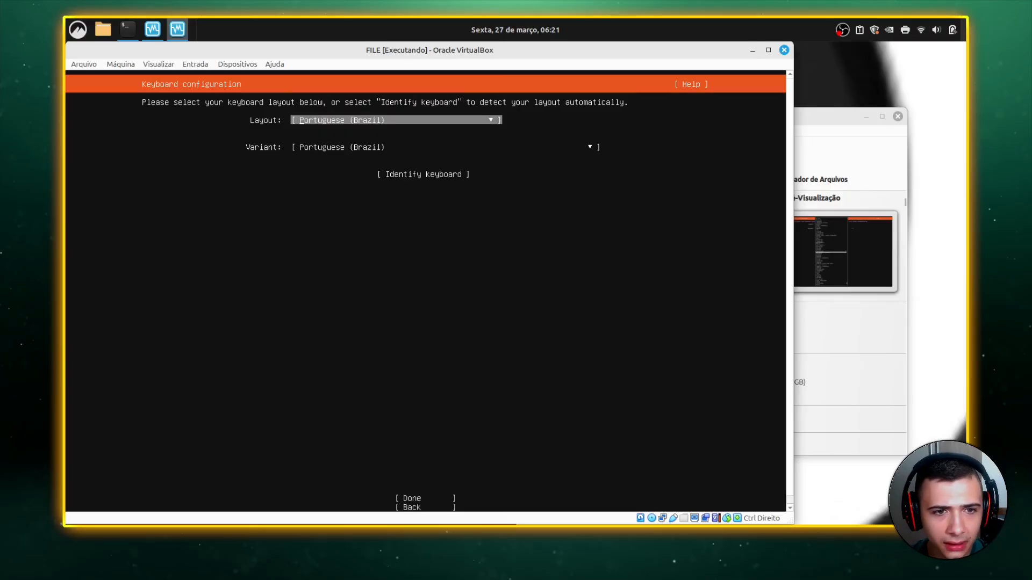
Choose the plain Portuguese (Brazil) keyboard variant and accept the keyboard configuration
key("Down")
key("Down")
key("Up")
key("Return")
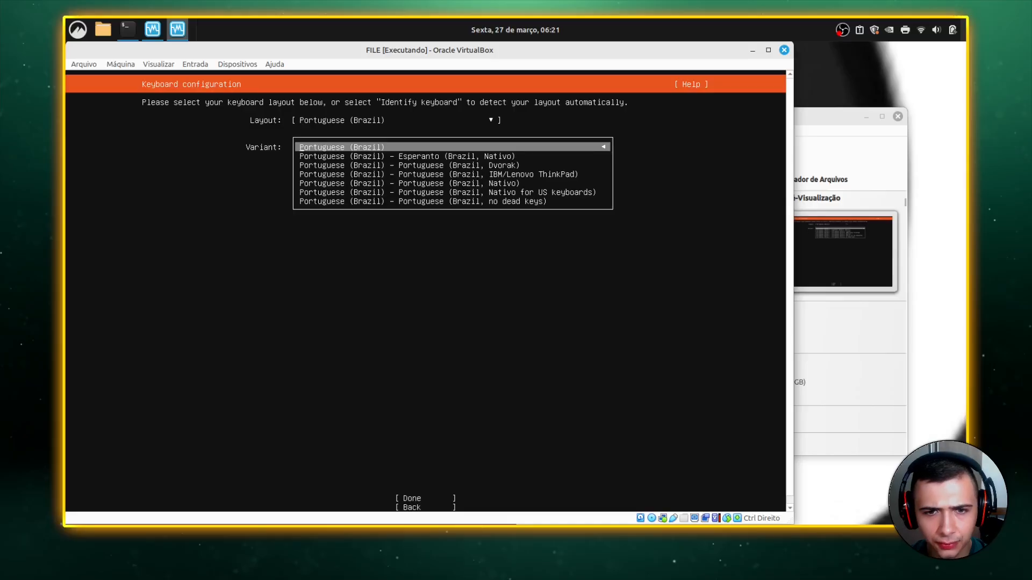
key("Return")
key("Down")
key("Down")
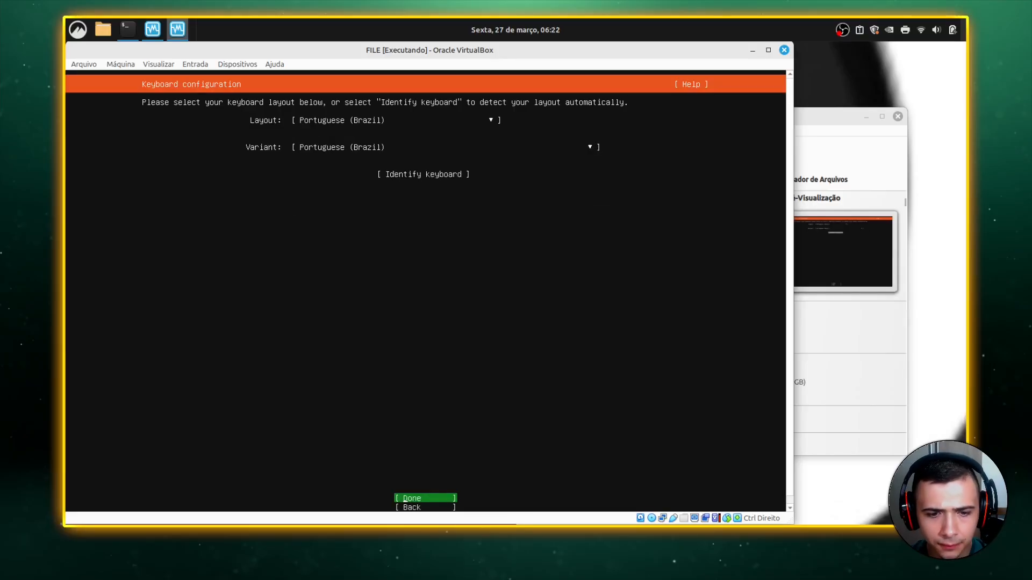
key("Return")
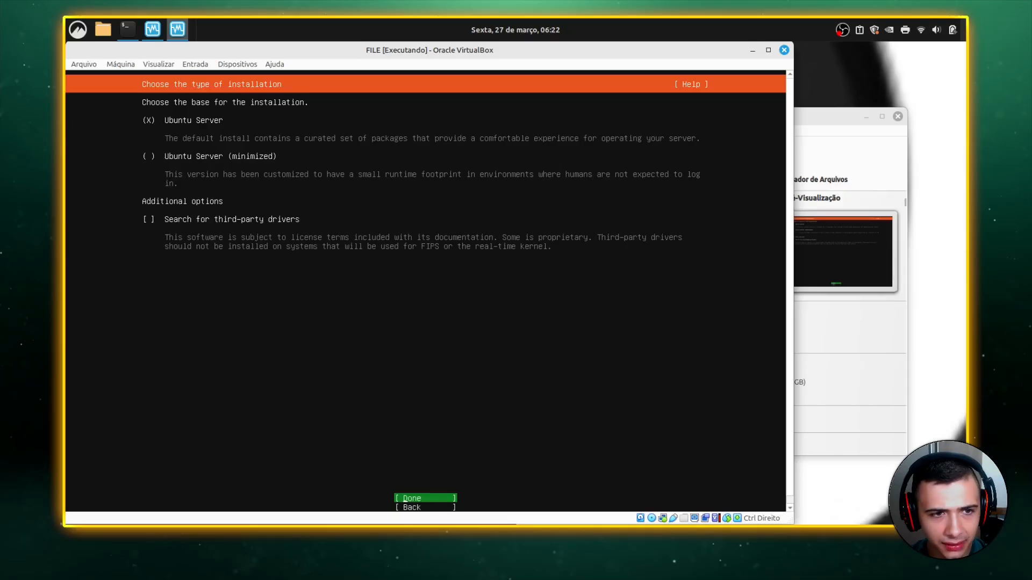
Keep Ubuntu Server as the installation base, enable the search for third-party drivers and continue to the network configuration
key("Up")
key("Up")
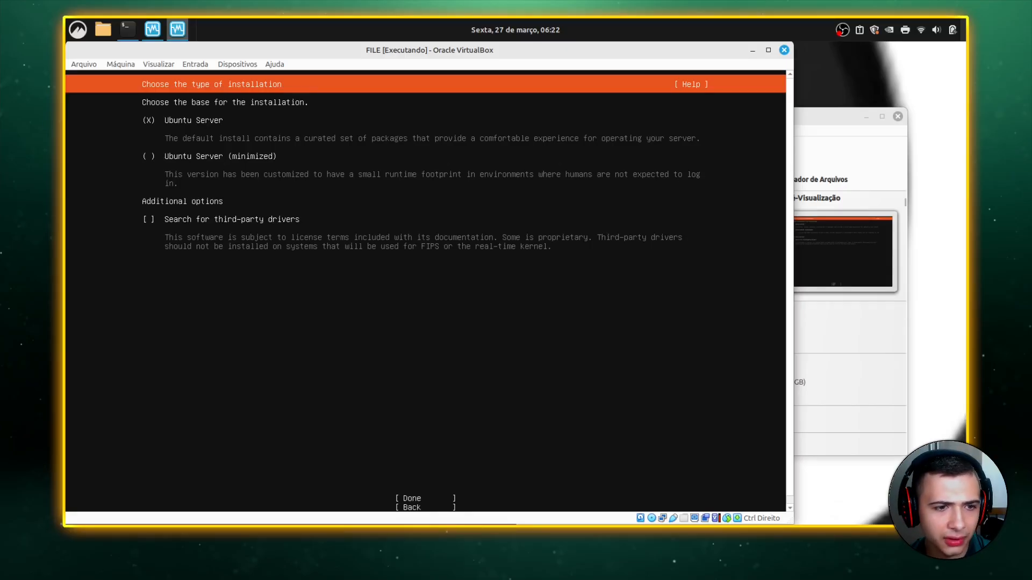
key("Down")
key("space")
key("Down")
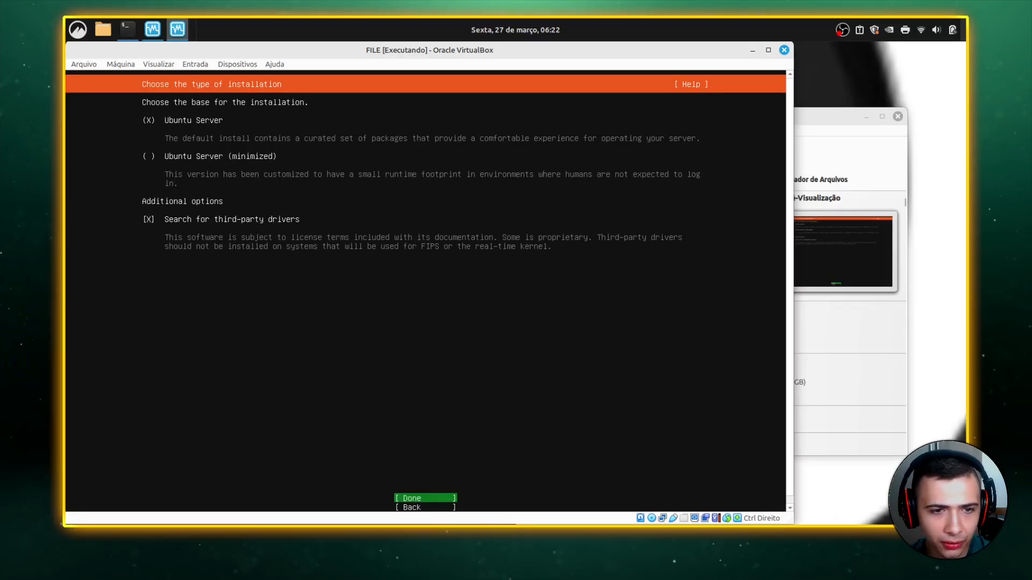
key("Up")
key("Up")
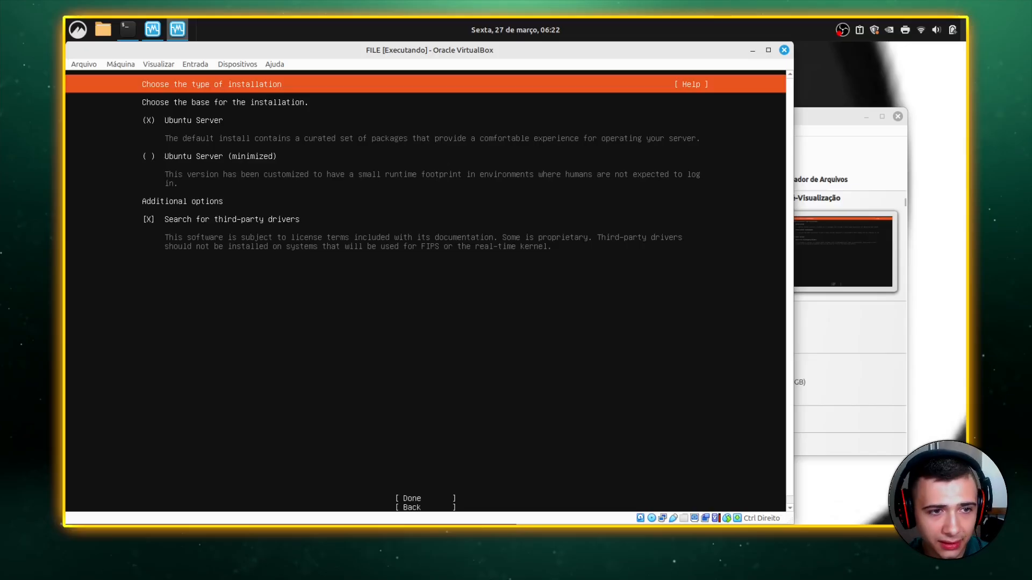
key("space")
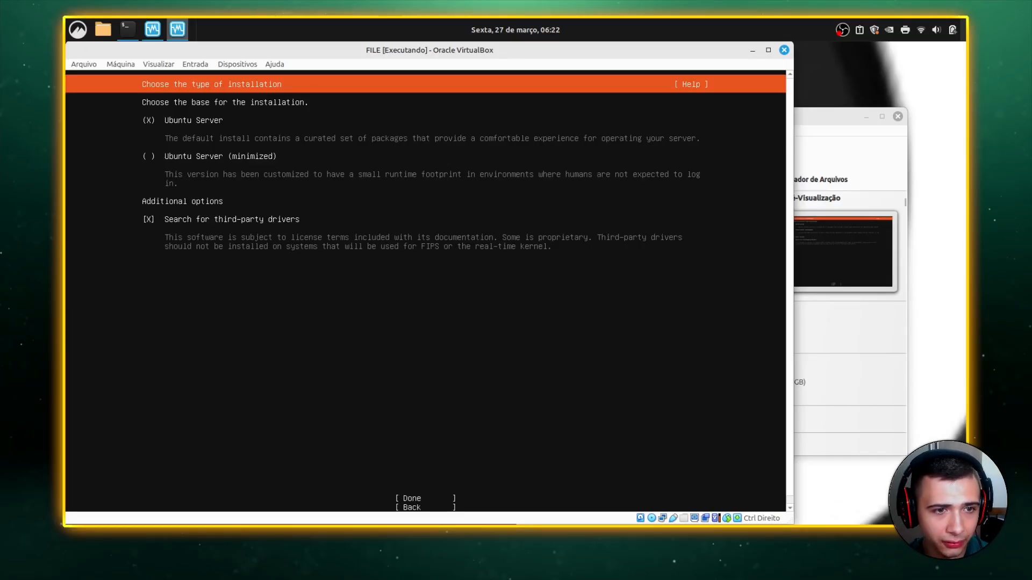
key("Return")
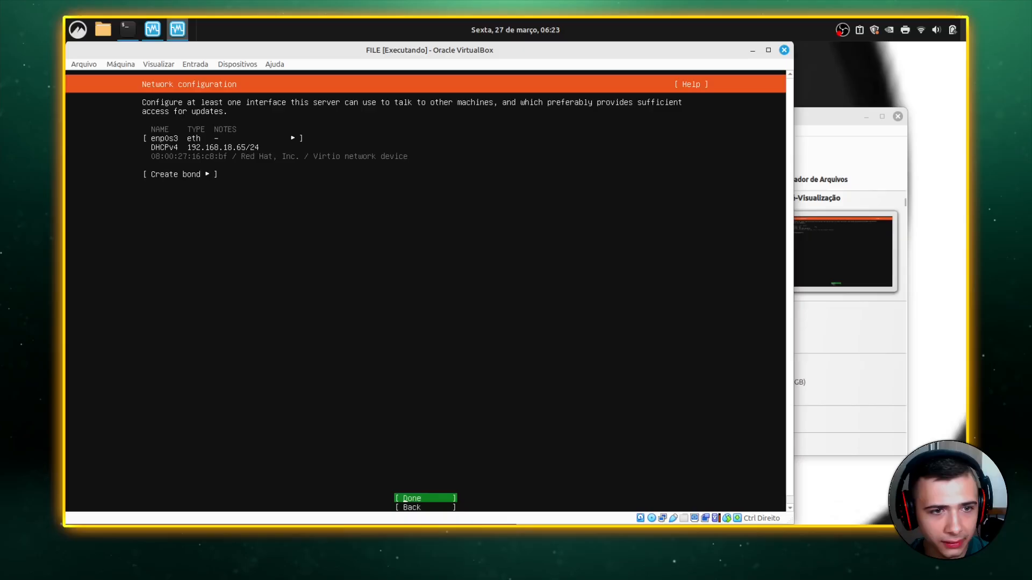
key("Up")
key("Up")
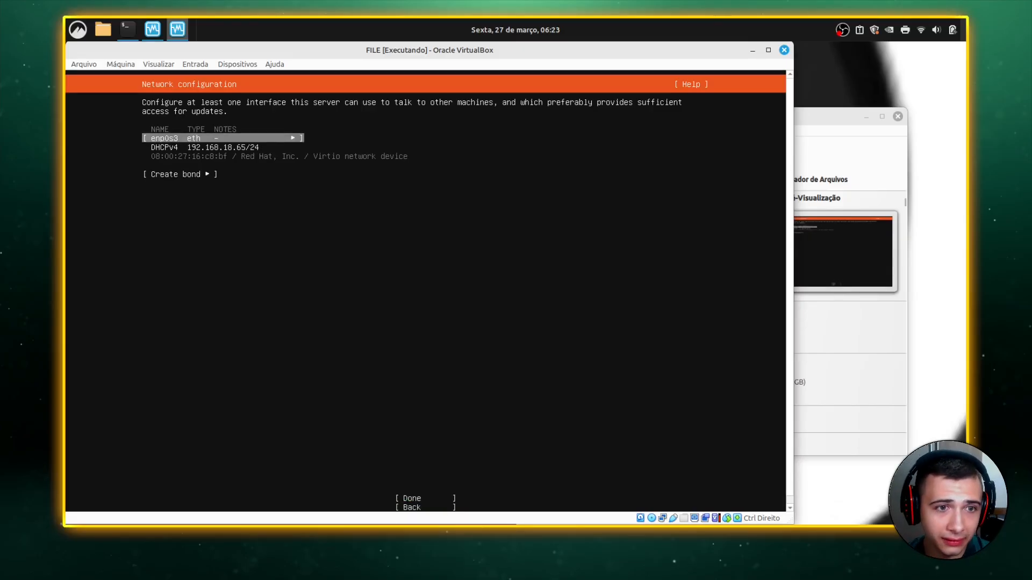
key("Return")
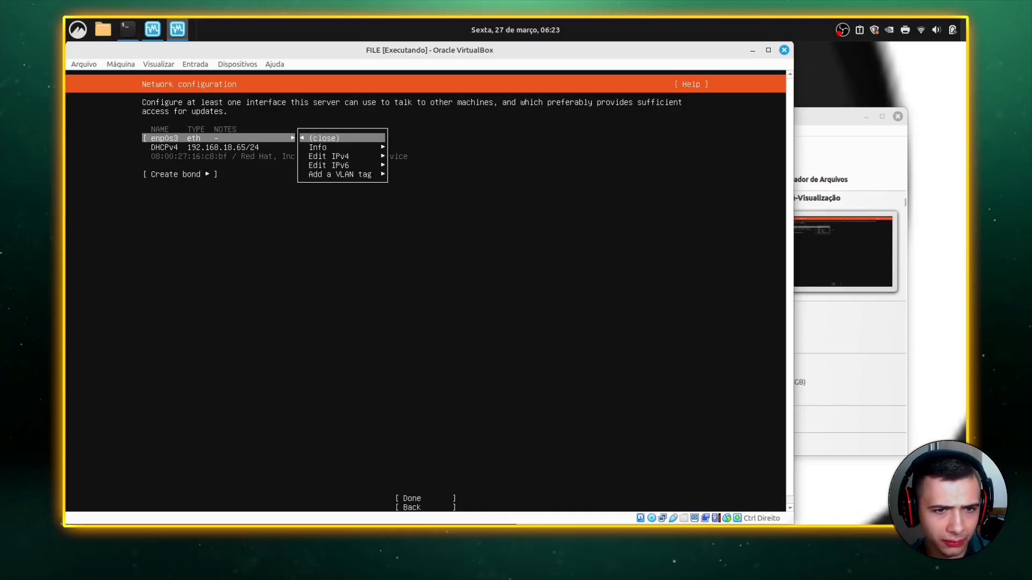
key("Down")
key("Down")
key("Down")
key("Up")
key("Return")
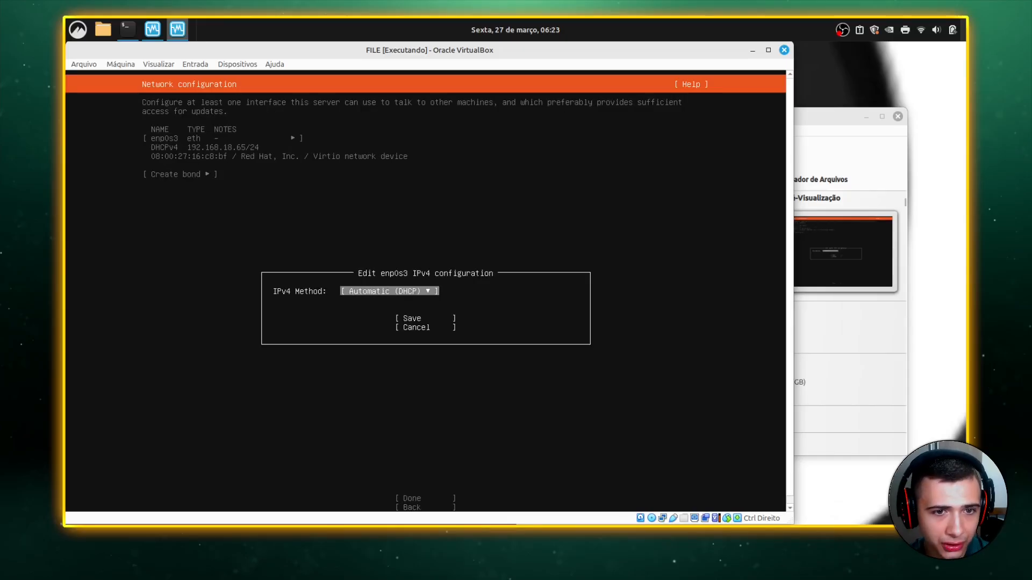
key("Down")
key("Down")
key("Return")
Set the IPv4 method of the enp0s3 network interface to Manual
key("Return")
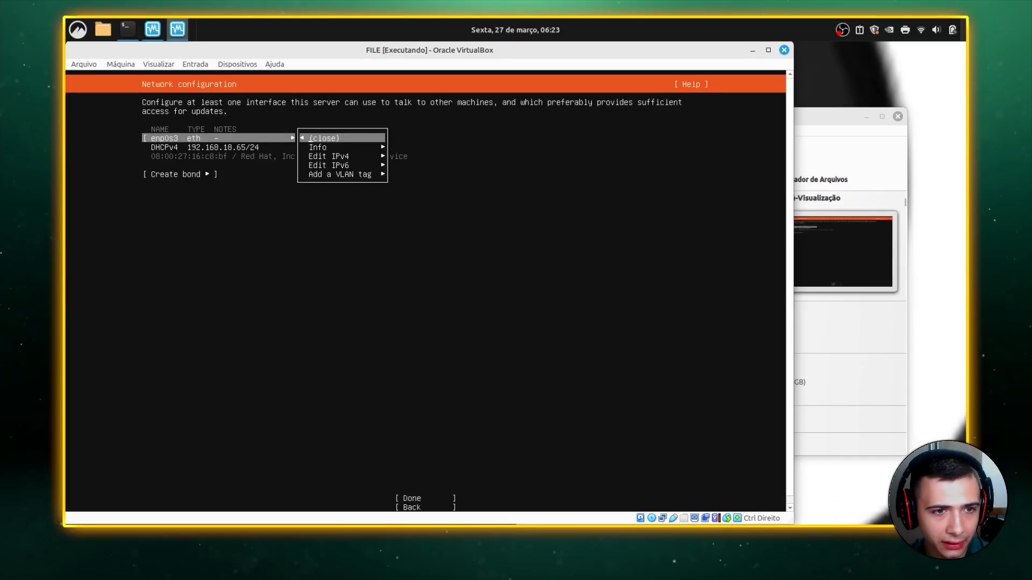
key("Down")
key("Down")
key("Return")
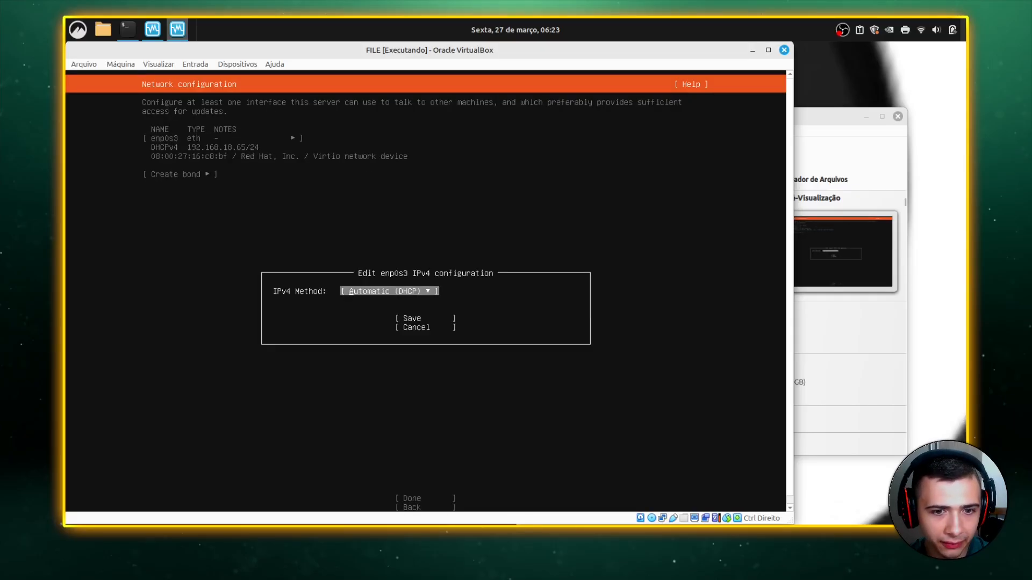
key("Return")
key("Down")
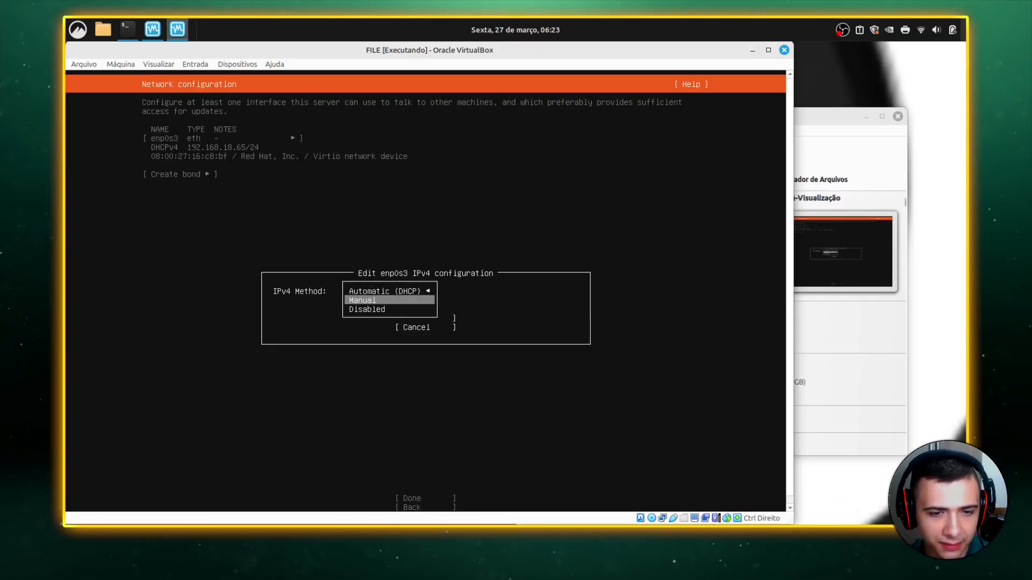
key("Return")
Set the interface's subnet to 192.168.18.0/24 and its address to 192.168.18.99
key("Down")
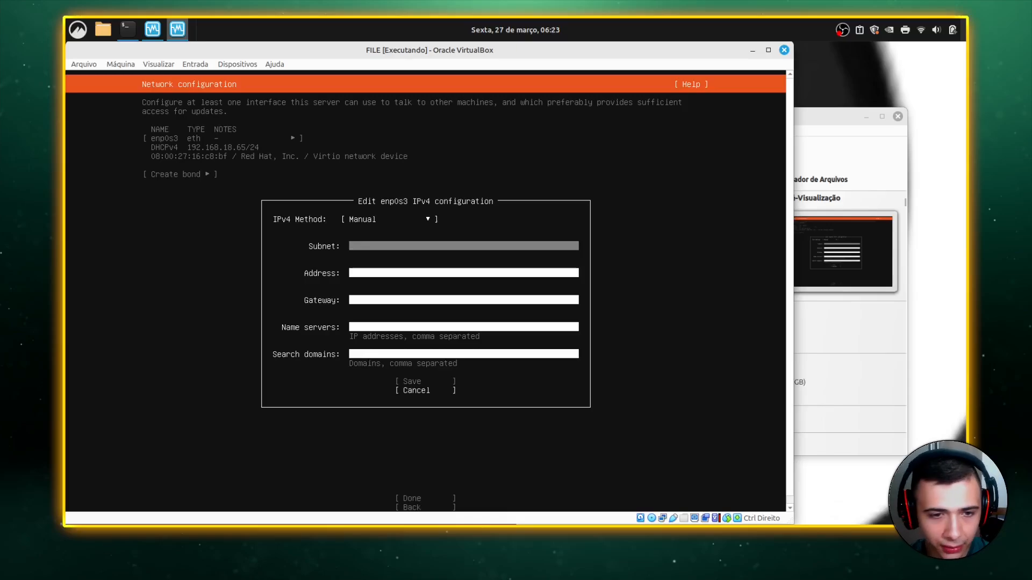
type("192.168.18")
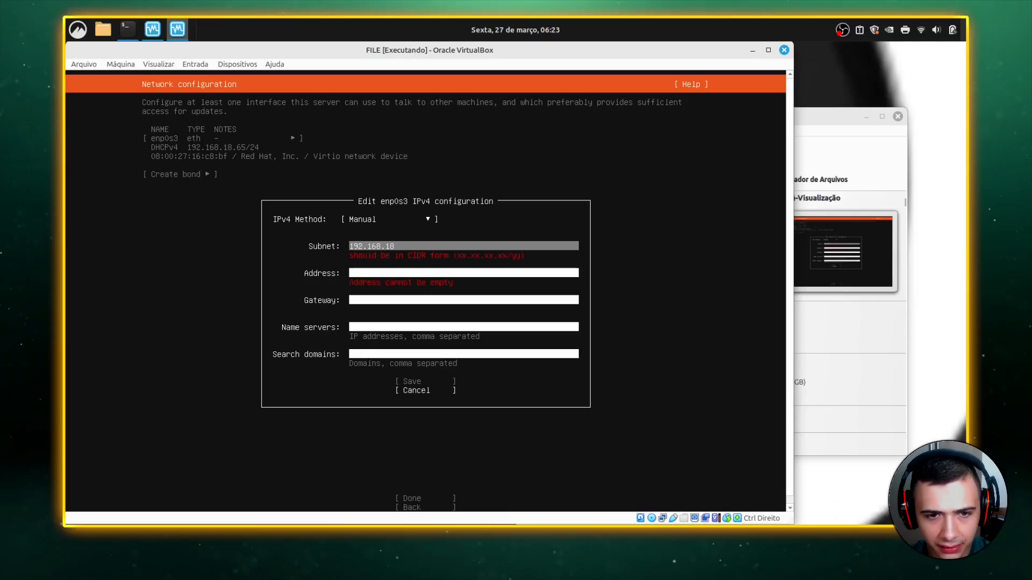
type(".0/24")
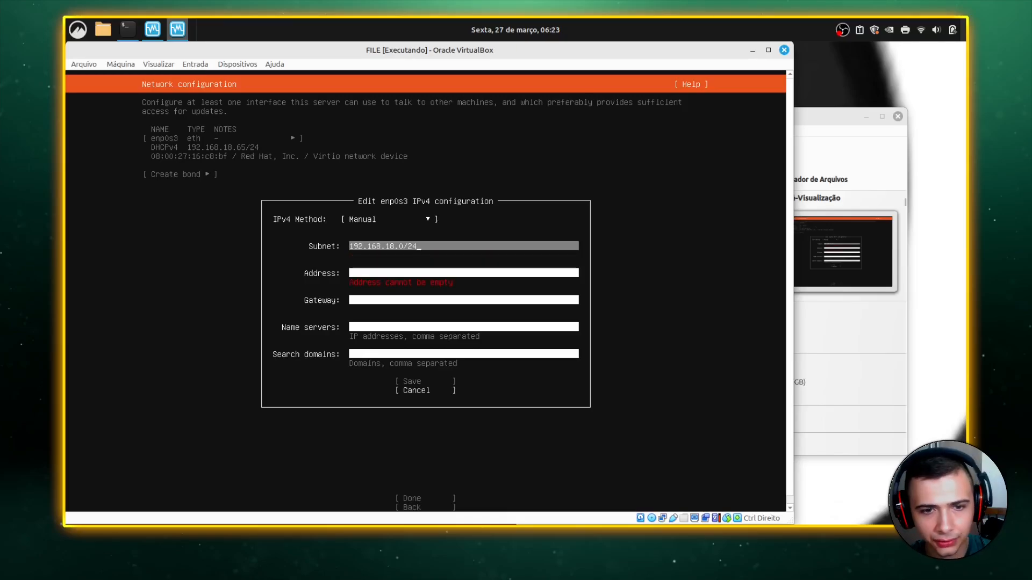
key("Tab")
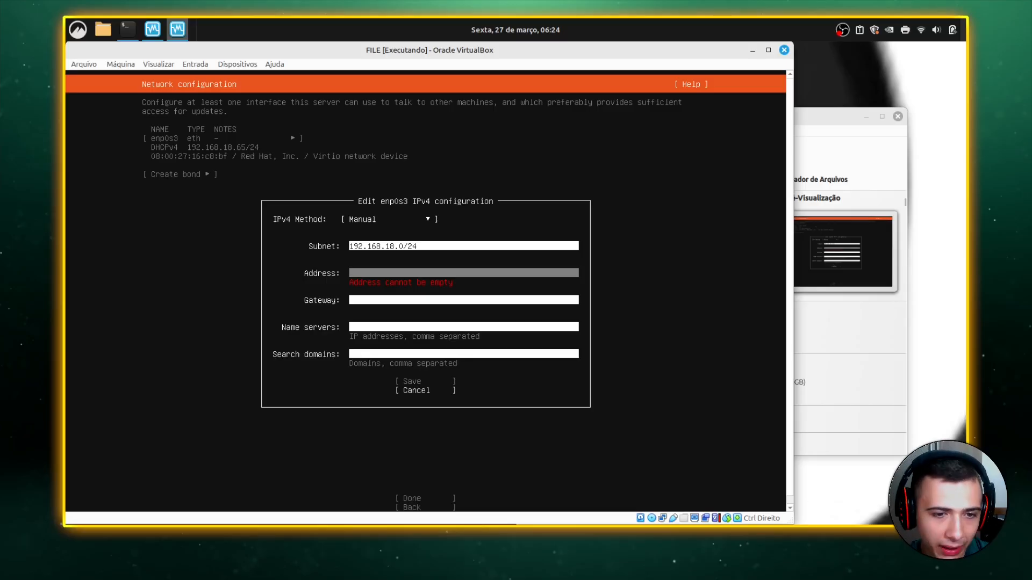
type("192")
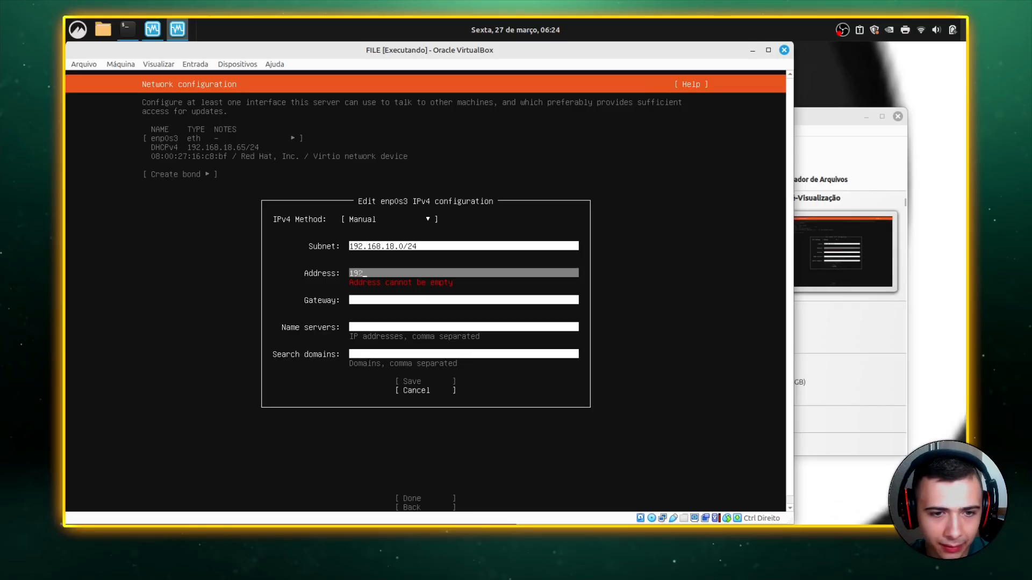
type(".168.18.6")
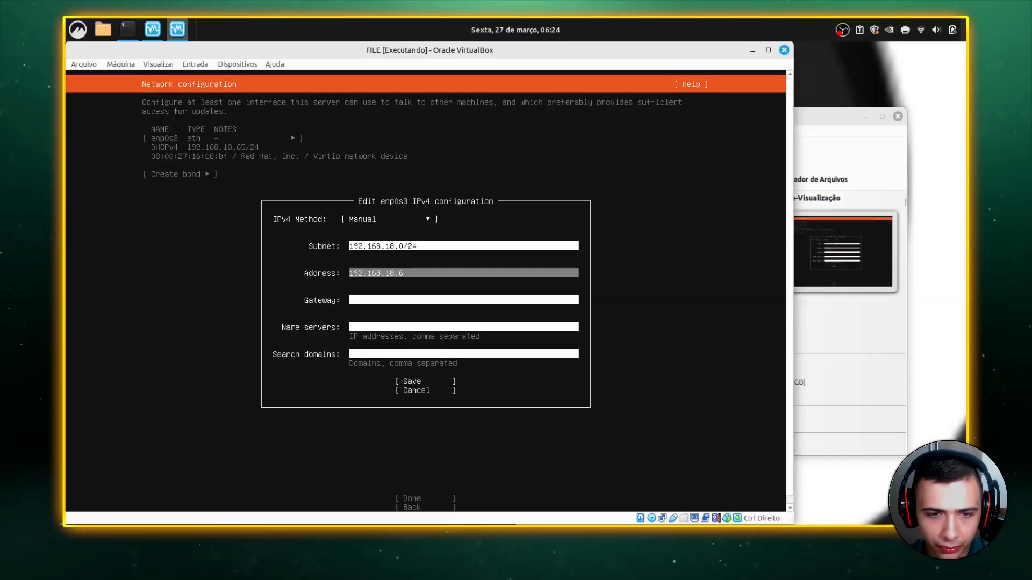
key("BackSpace")
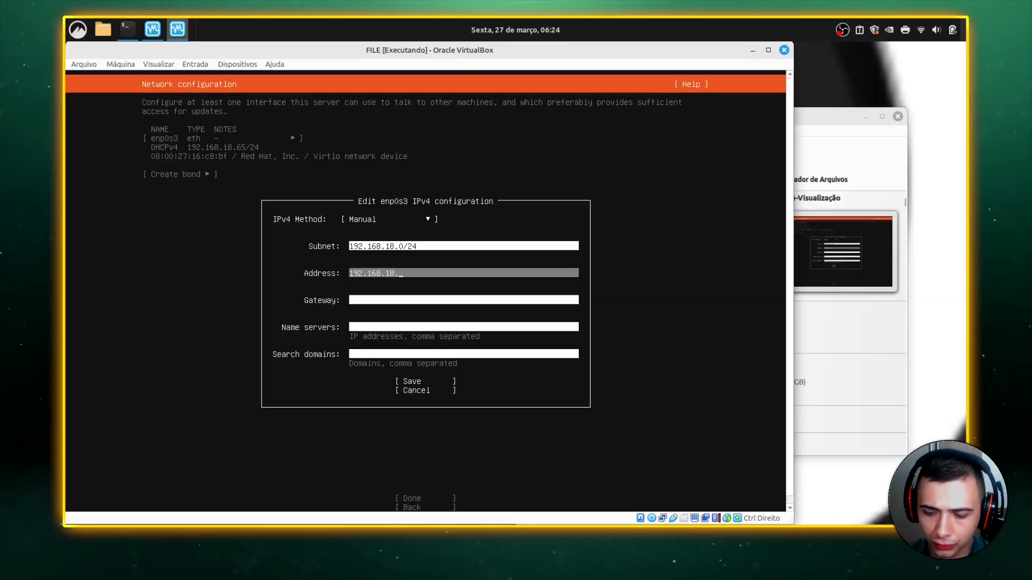
type("99")
key("Tab")
Set the gateway of the manual IPv4 configuration to 192.168.18.1
type("19")
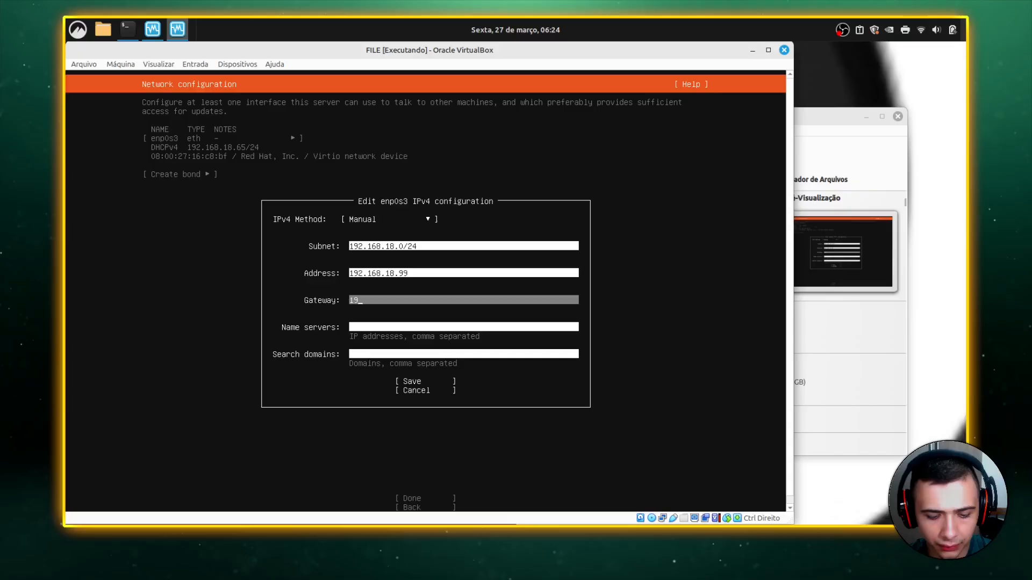
type("2.168.18")
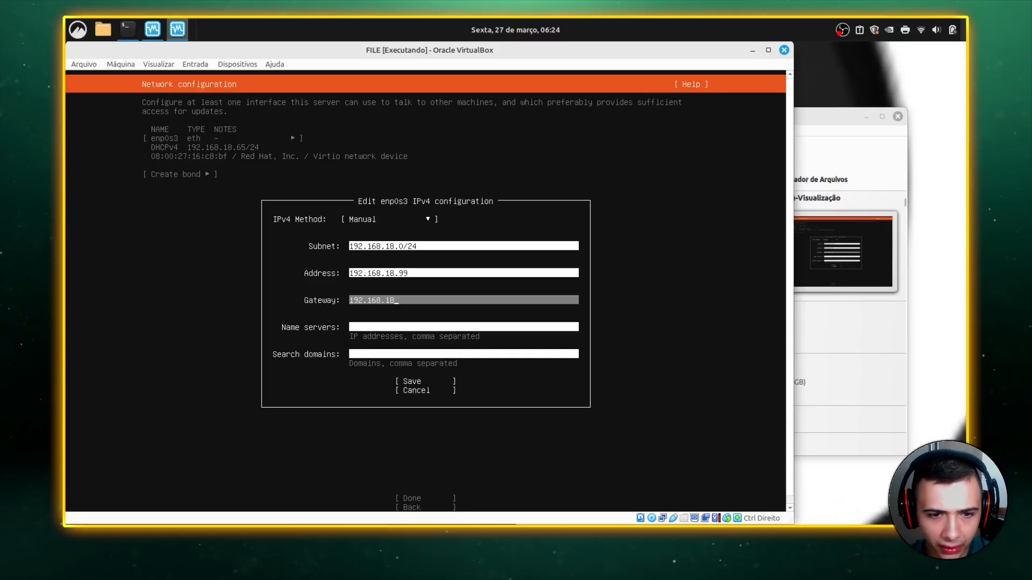
type(".1")
key("Tab")
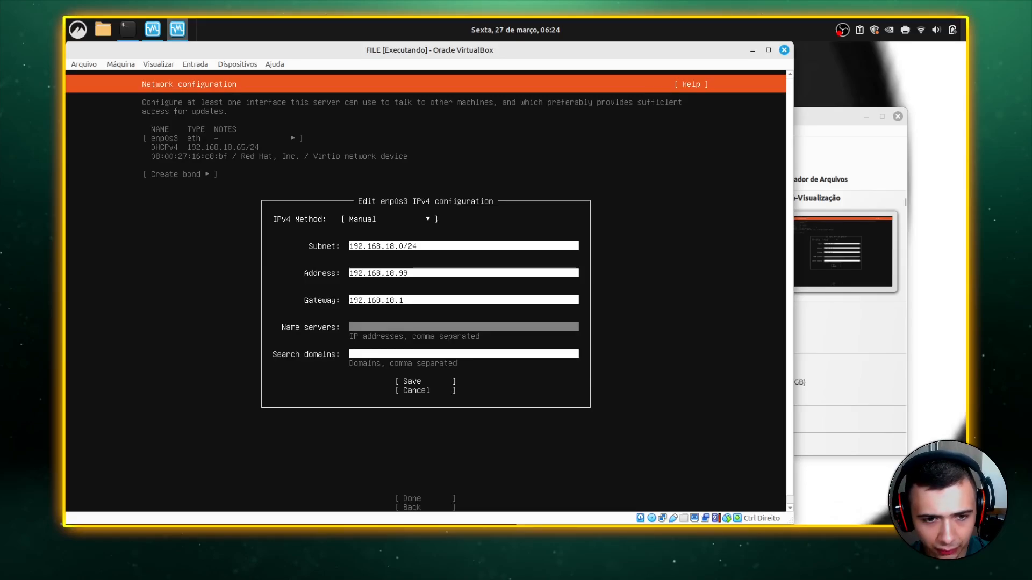
Set the name server of the manual IPv4 configuration to 192.168.18.1, leave the search domains empty and save
key("Tab")
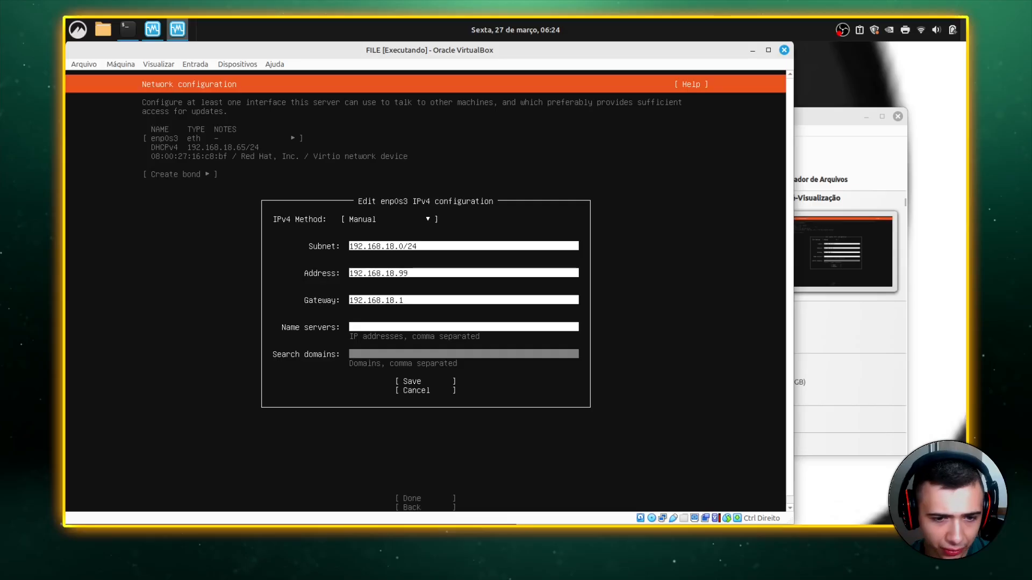
key("Tab")
key("shift+Tab")
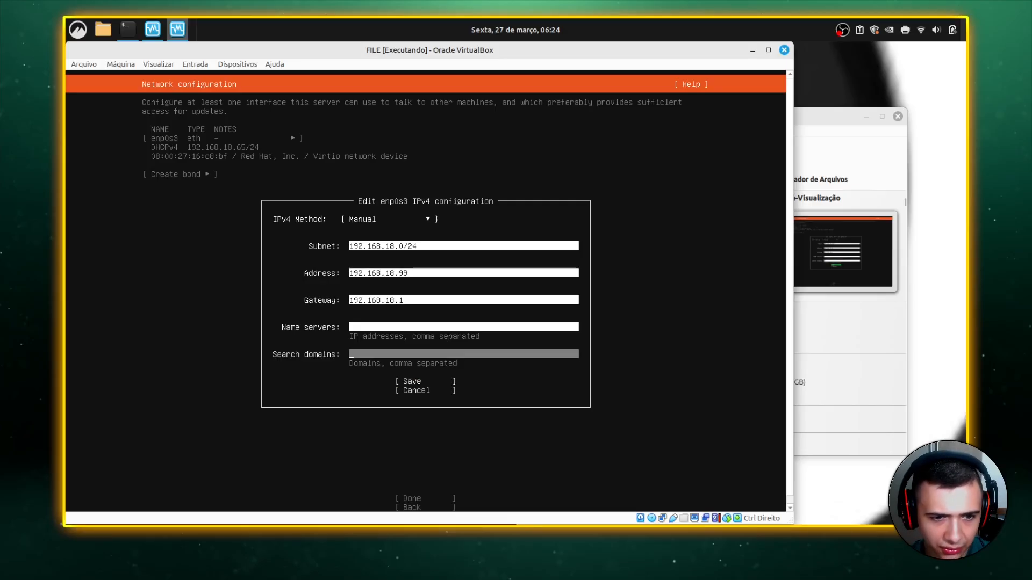
key("shift+Tab")
type("19")
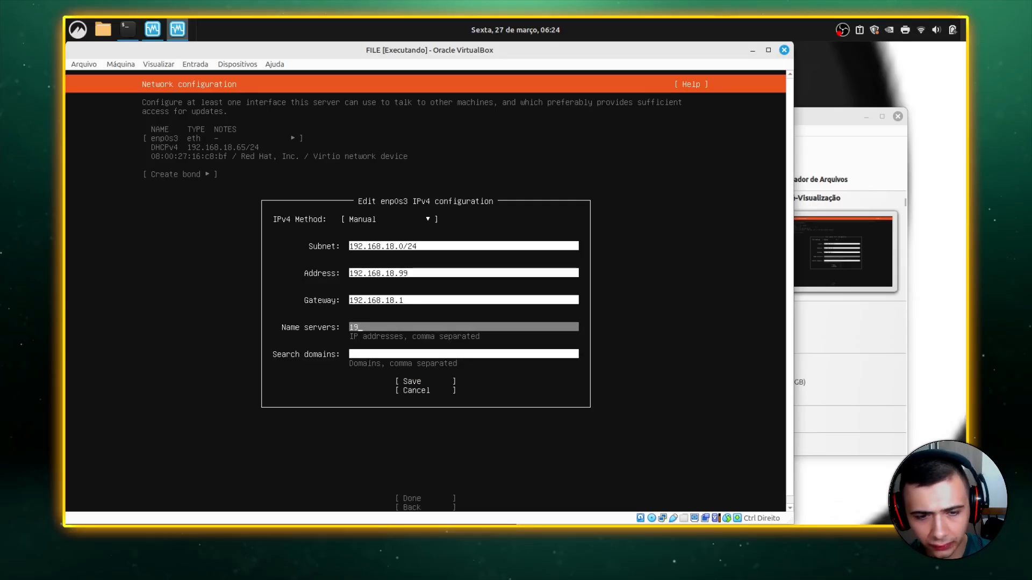
type("2.168.18.1")
key("Return")
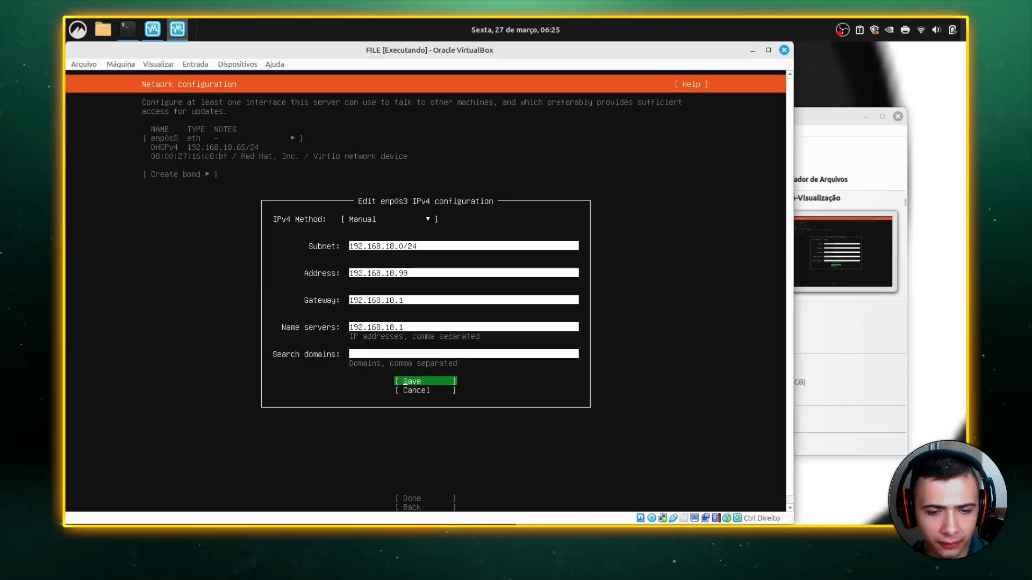
key("Return")
Accept the static network configuration and leave the proxy address blank
key("Down")
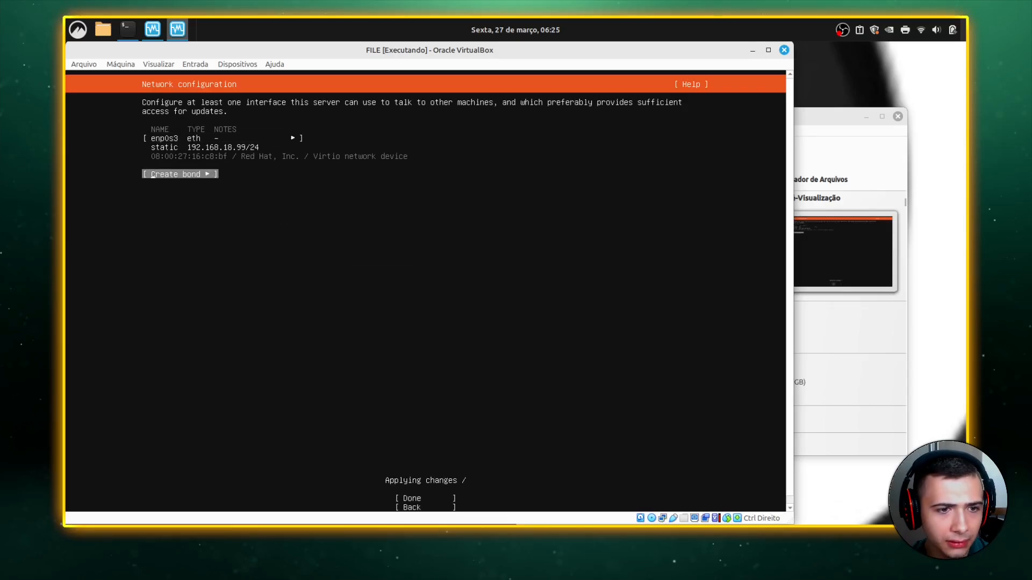
key("Return")
key("Return")
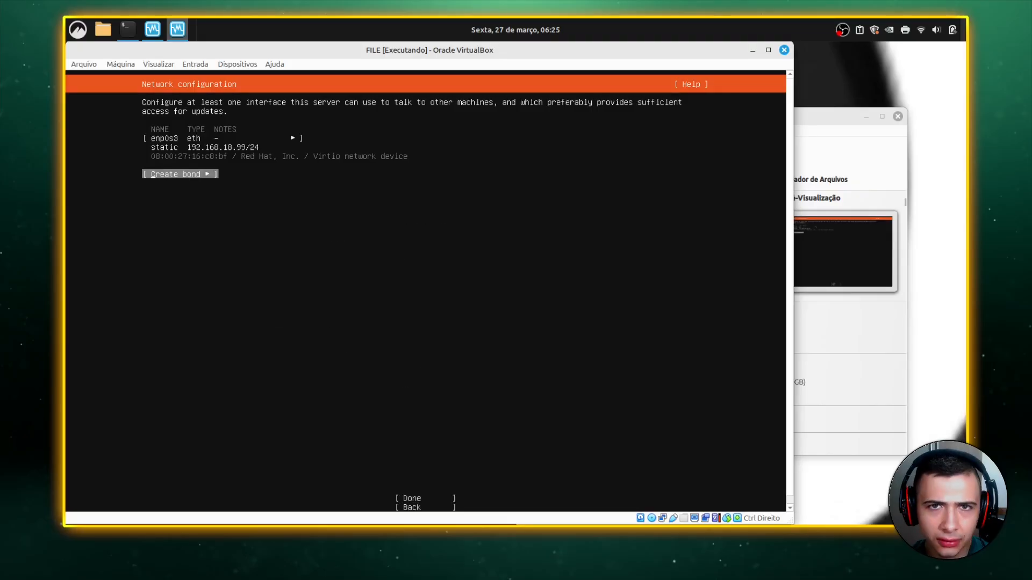
key("Down")
key("Return")
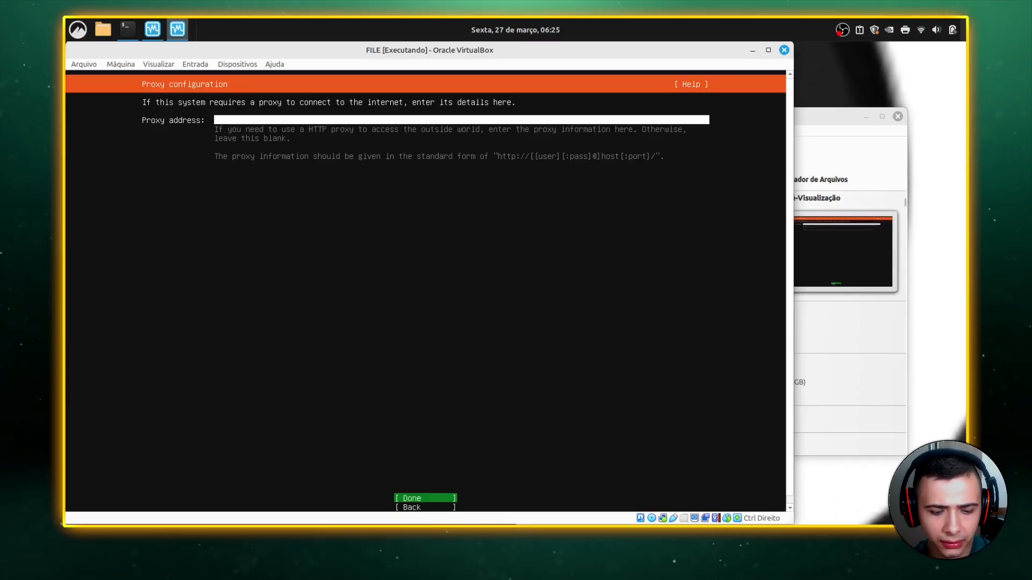
key("Return")
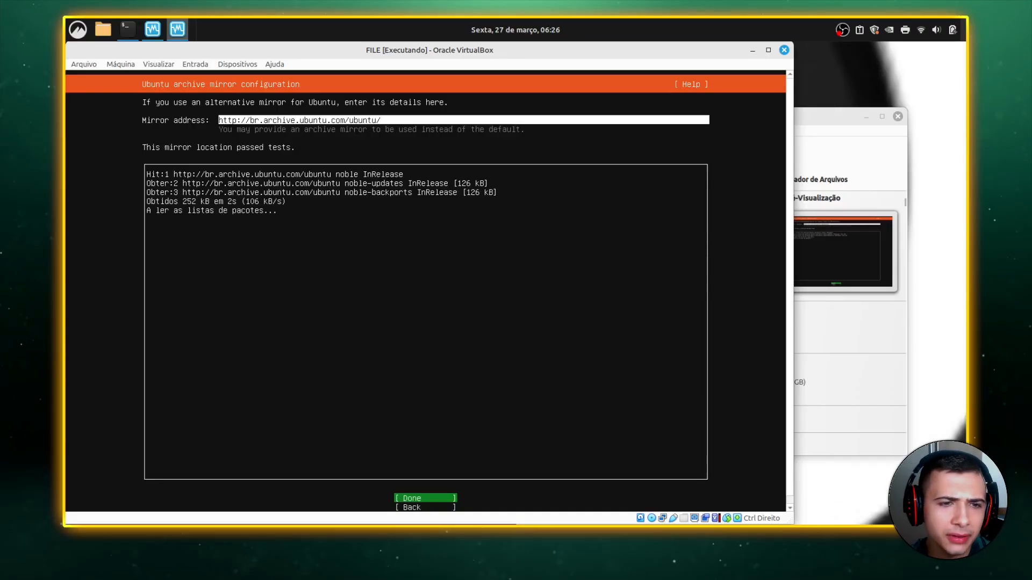
key("Return")
key("Up")
key("Up")
key("Down")
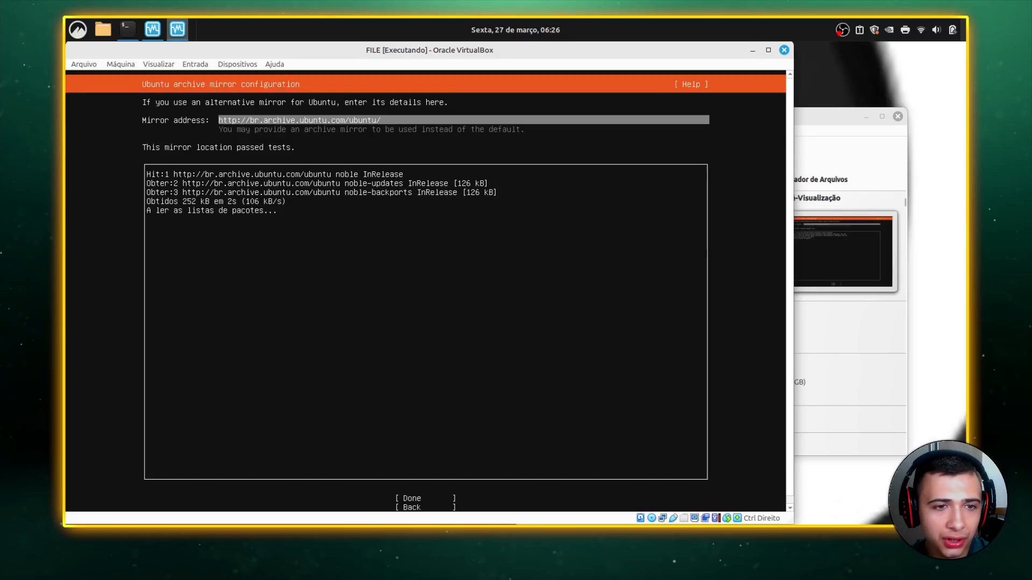
key("Up")
key("Tab")
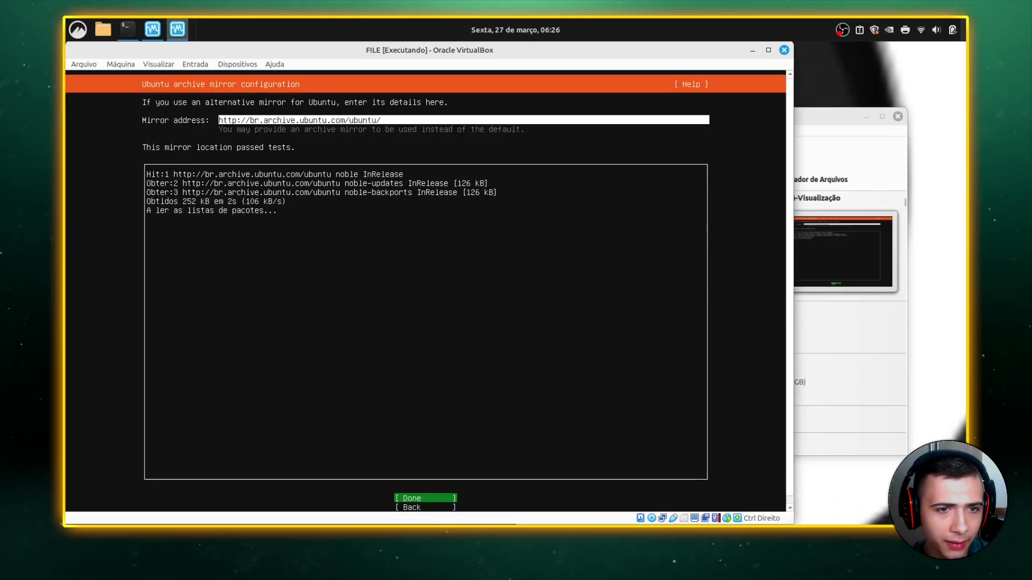
key("Return")
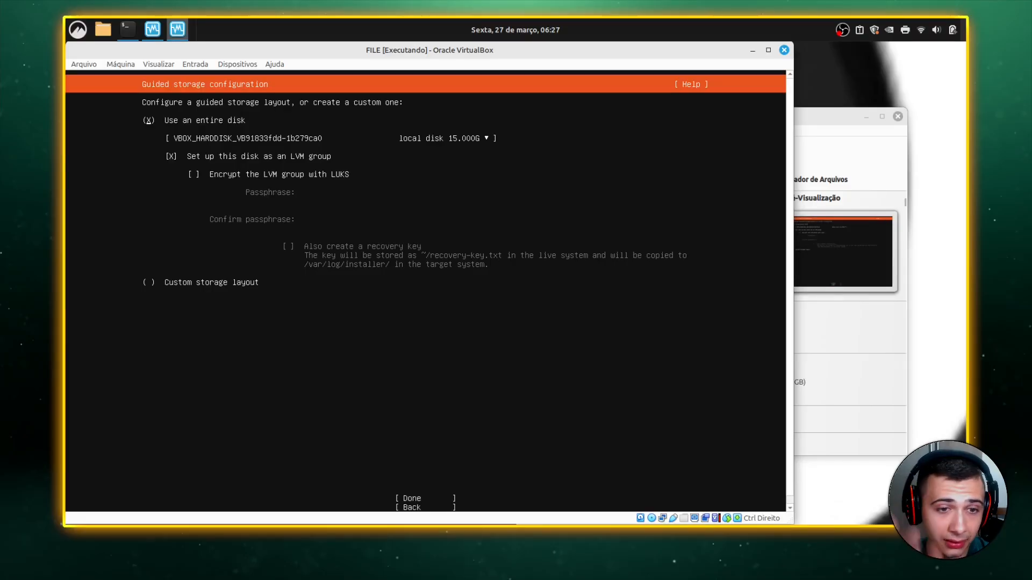
Choose the whole 15.000G VBOX_HARDDISK local disk as the installation target
key("Tab")
key("Return")
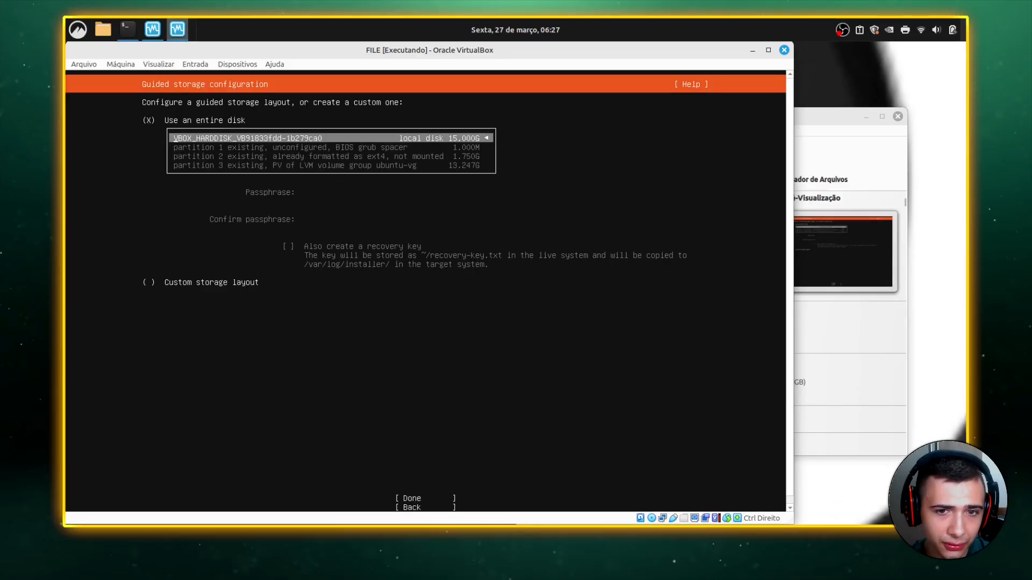
key("Return")
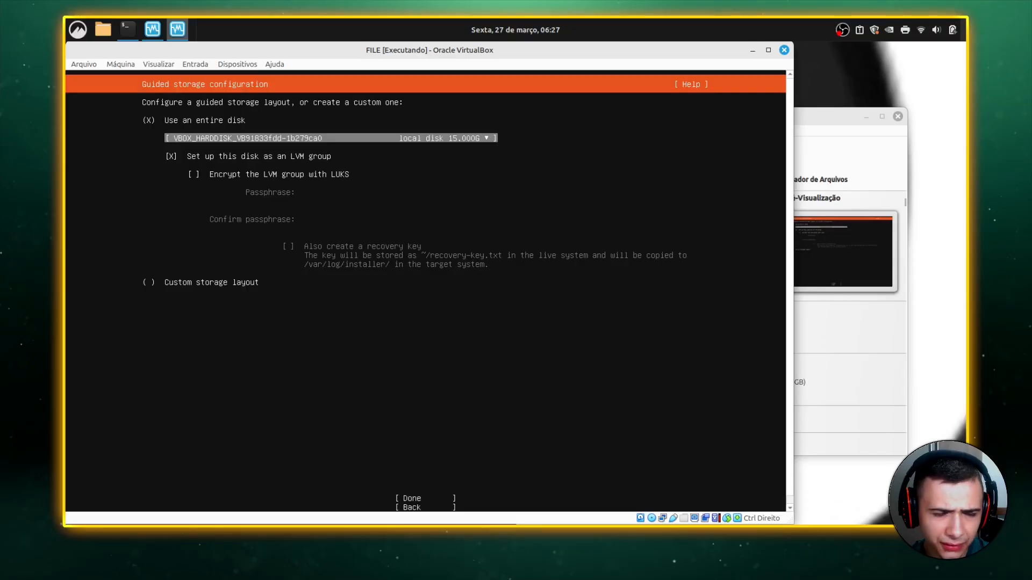
key("Down")
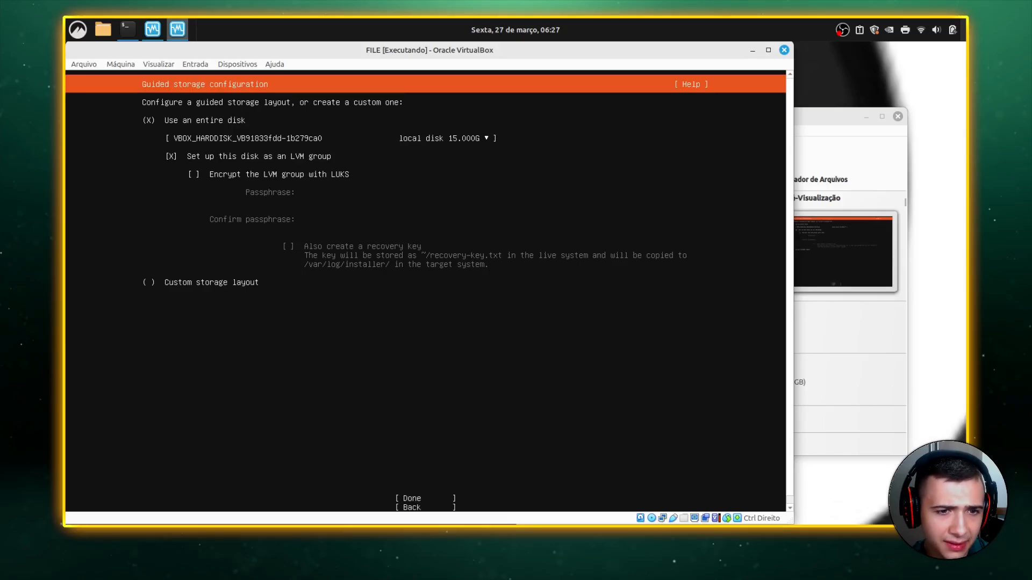
key("Down")
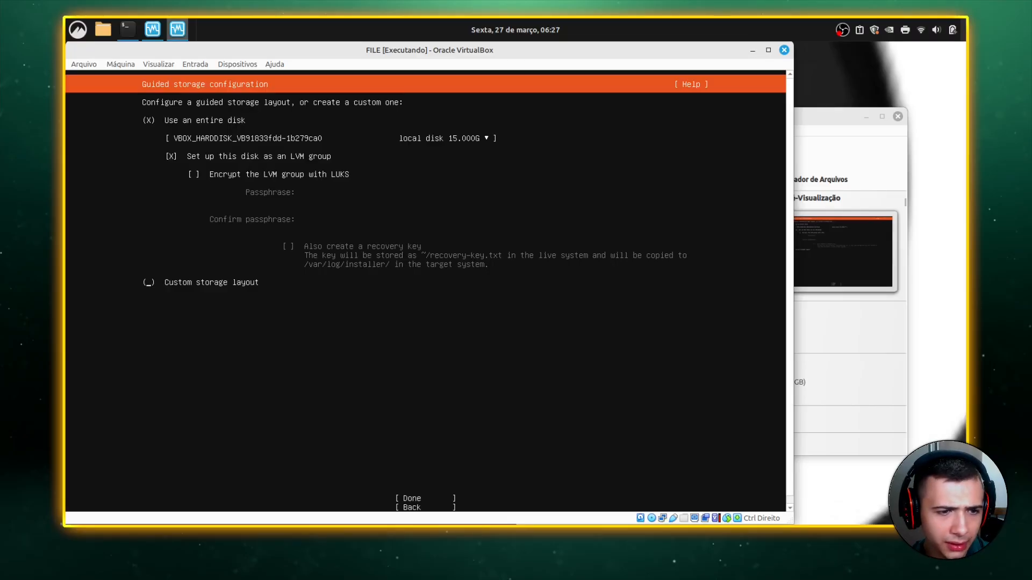
key("space")
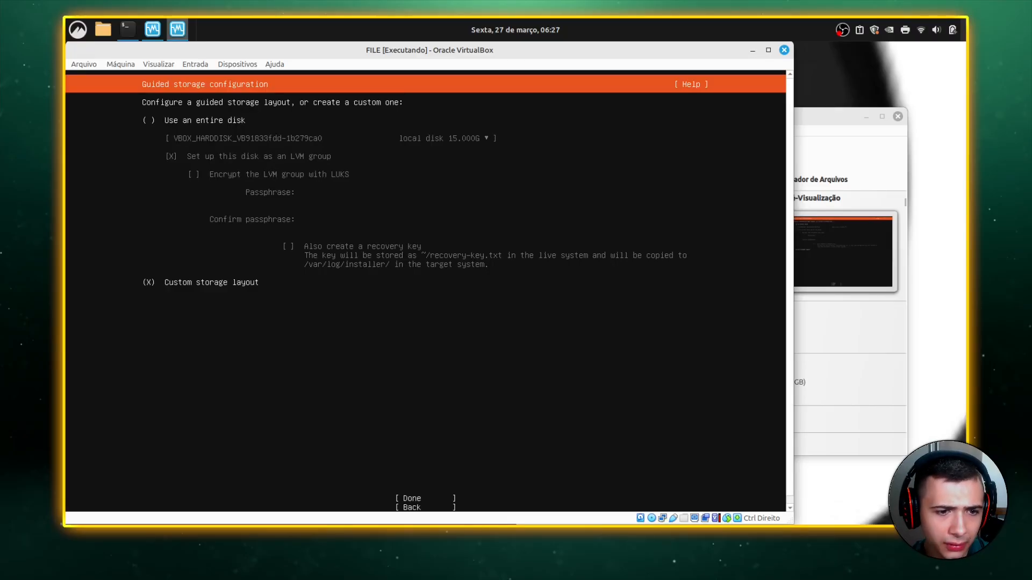
key("Up")
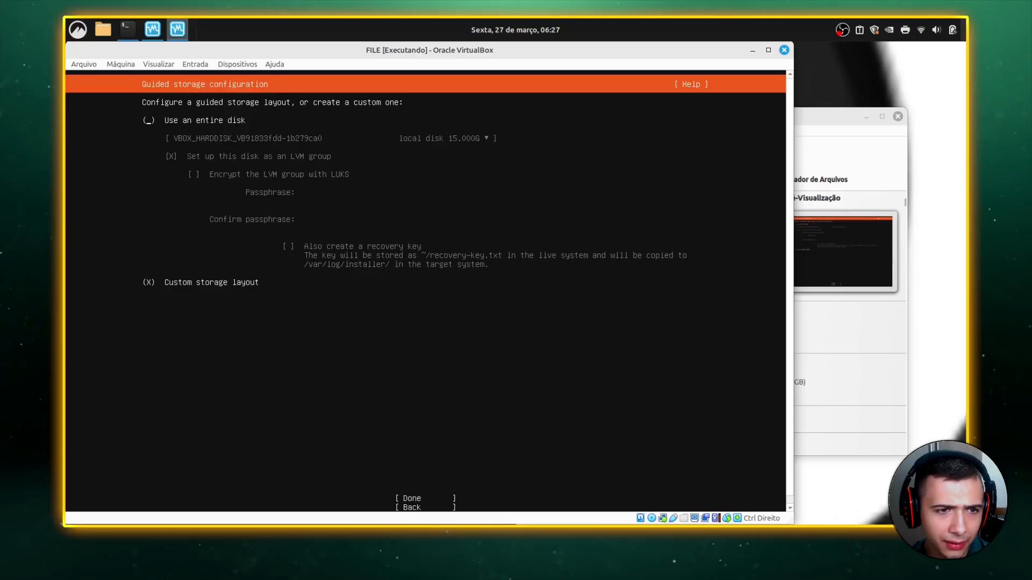
key("space")
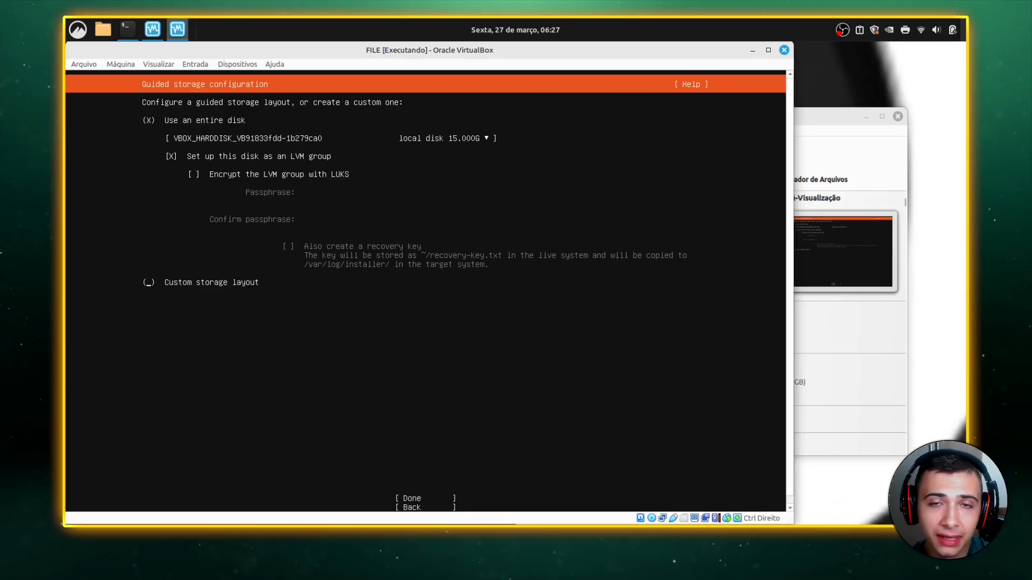
Accept the guided entire-disk layout with an unencrypted LVM group and continue to the storage summary
key("Tab")
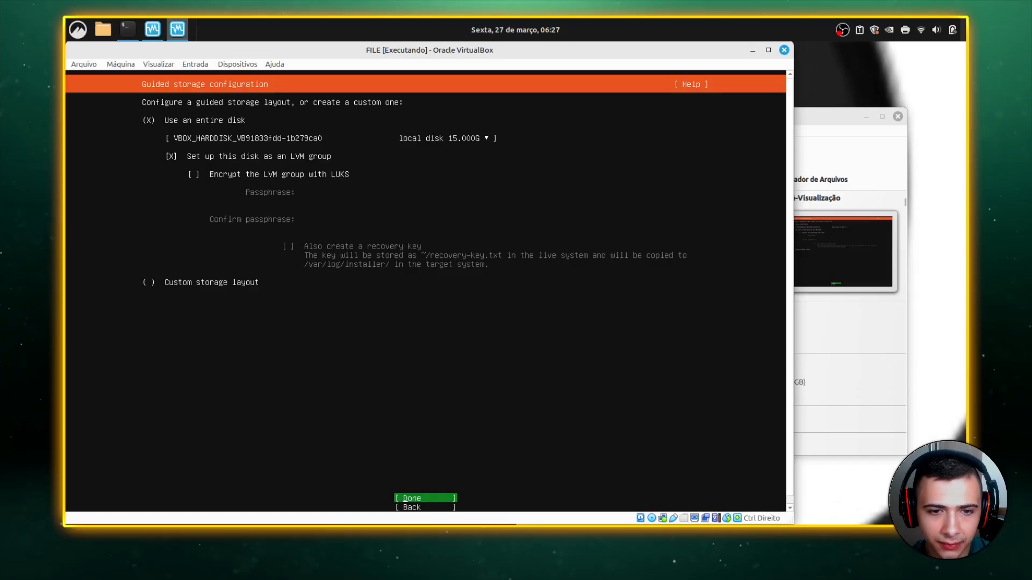
key("Return")
Review the mount points, available devices and used partitions in the storage configuration summary
key("Down")
key("Down")
key("Down")
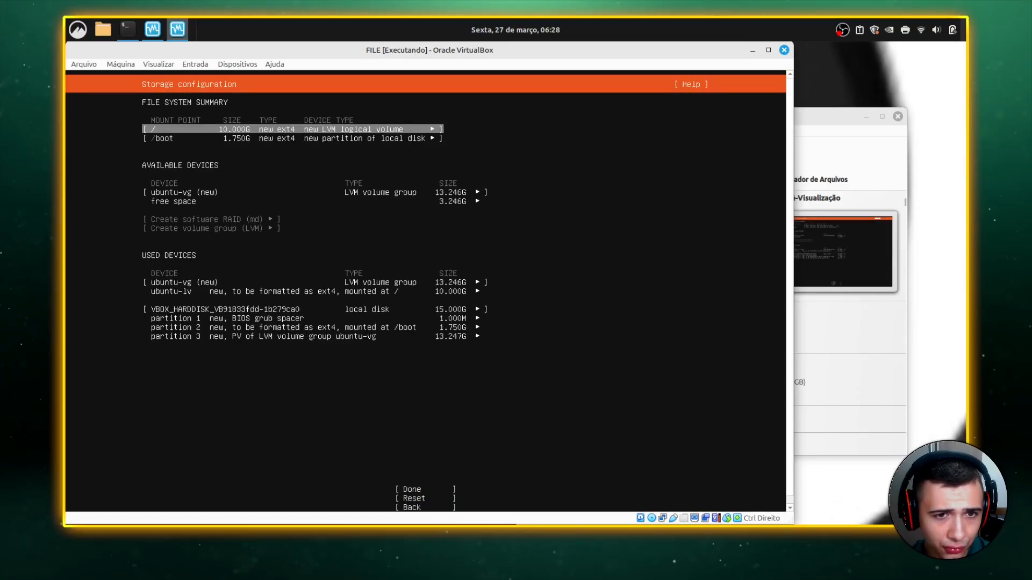
key("Up")
key("Up")
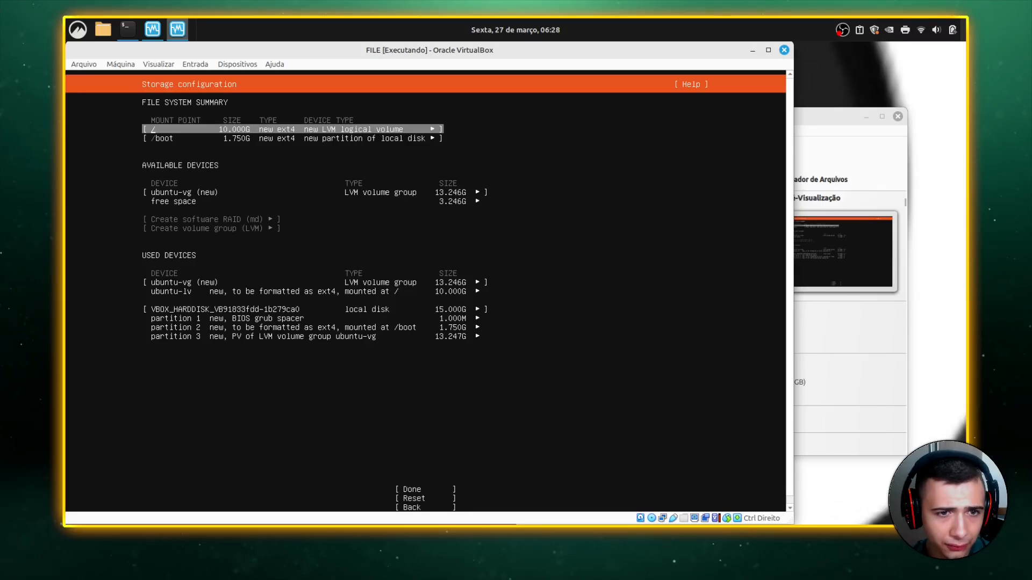
key("Down")
key("Down")
key("Up")
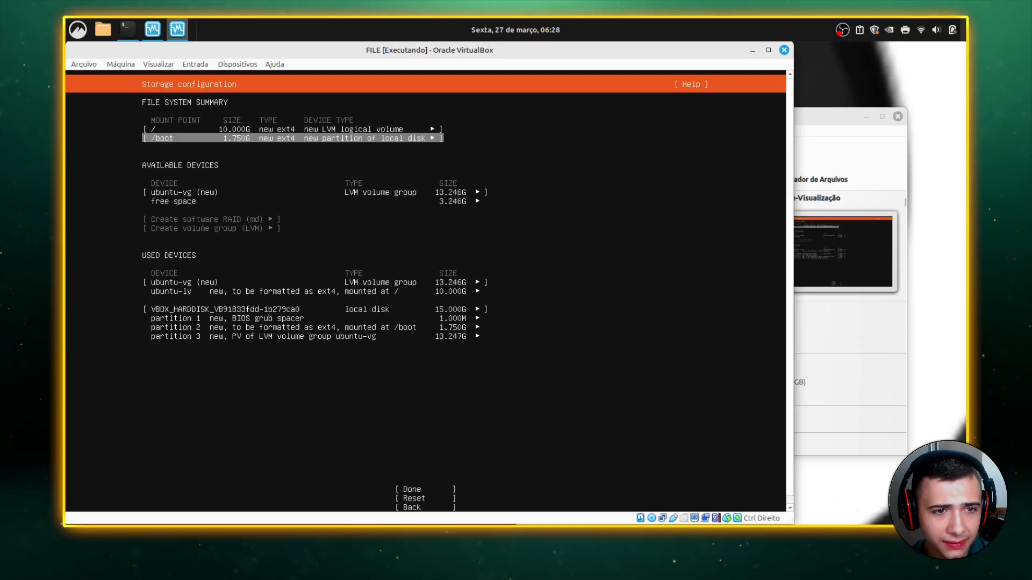
key("Down")
key("Down")
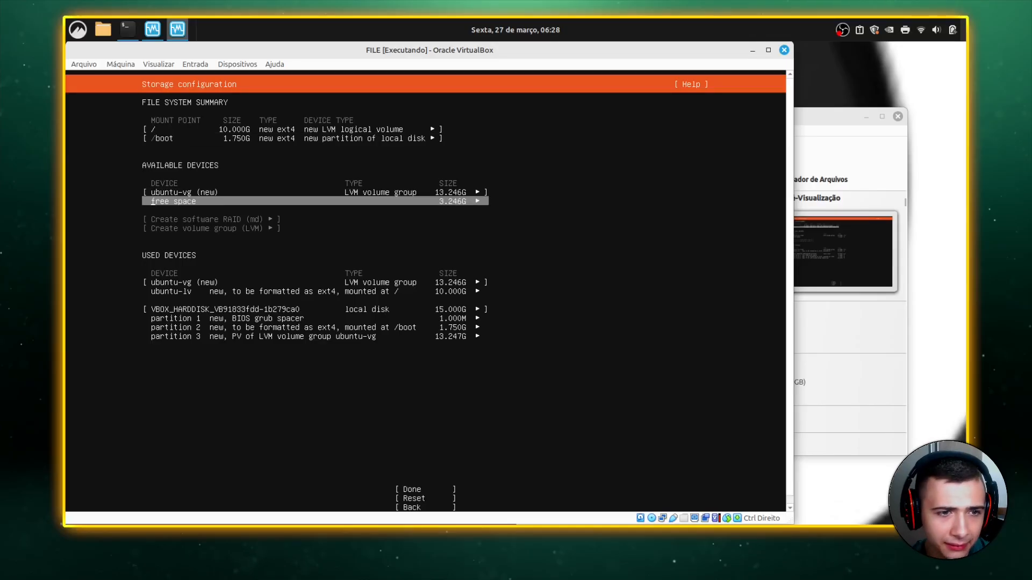
key("Down")
key("Down")
key("Down")
key("Down")
key("Down")
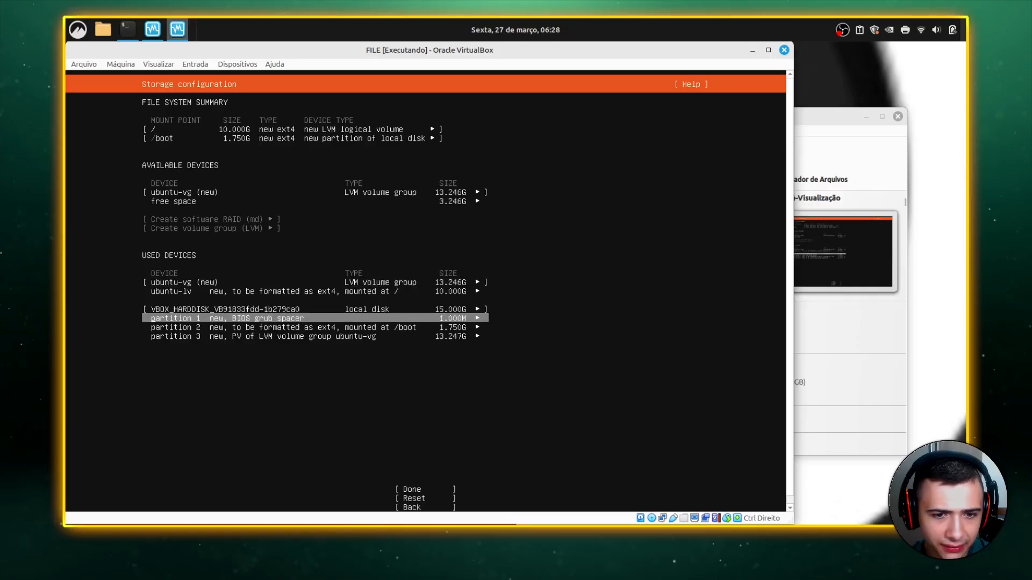
Accept the storage configuration and confirm the destructive action to begin the installation
key("Down")
key("Down")
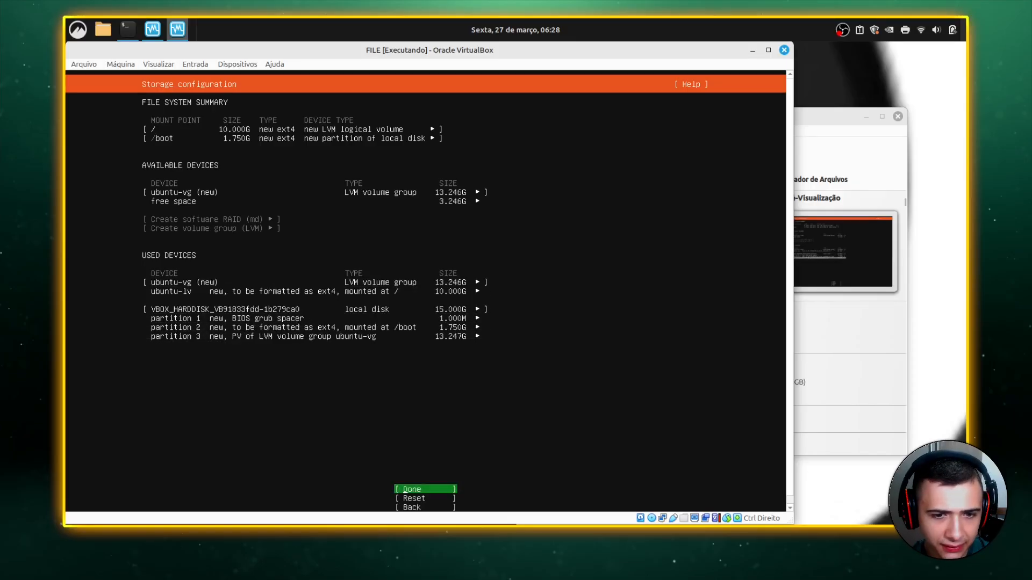
key("Return")
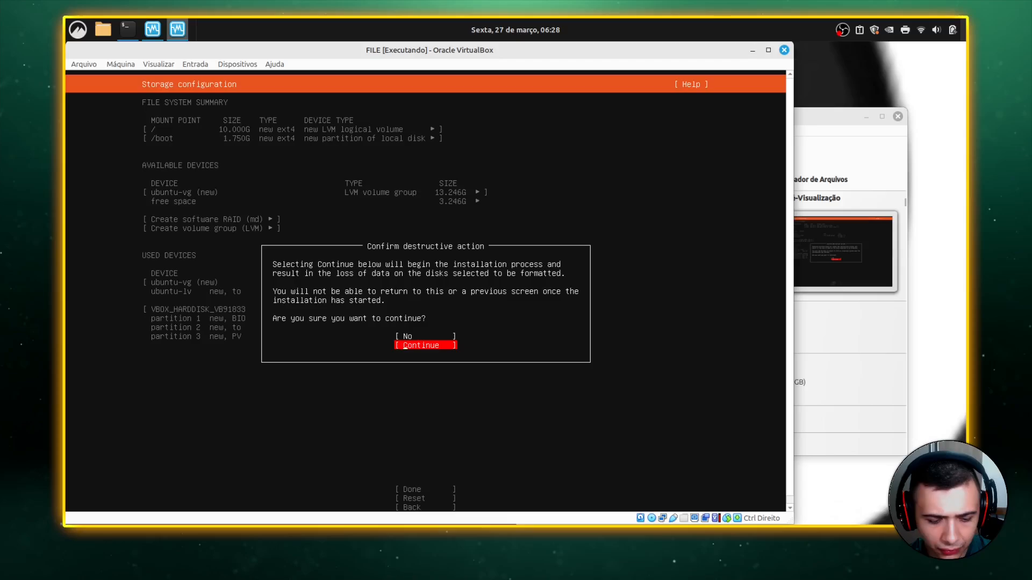
key("Return")
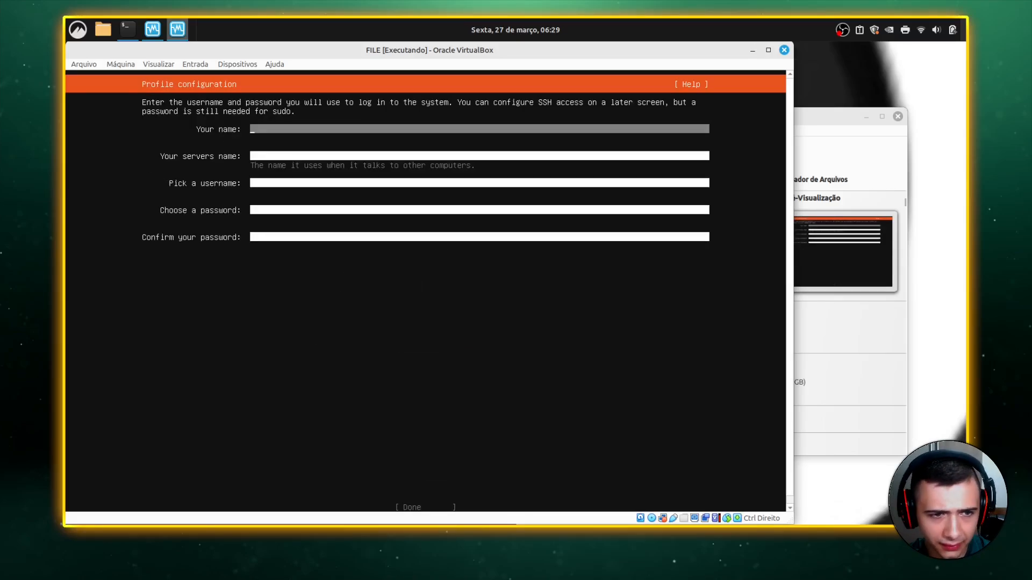
Fill in the profile with the name vm1, server name area78, username projetovideo and the confirmed account password, and submit it
type("vm1")
key("Tab")
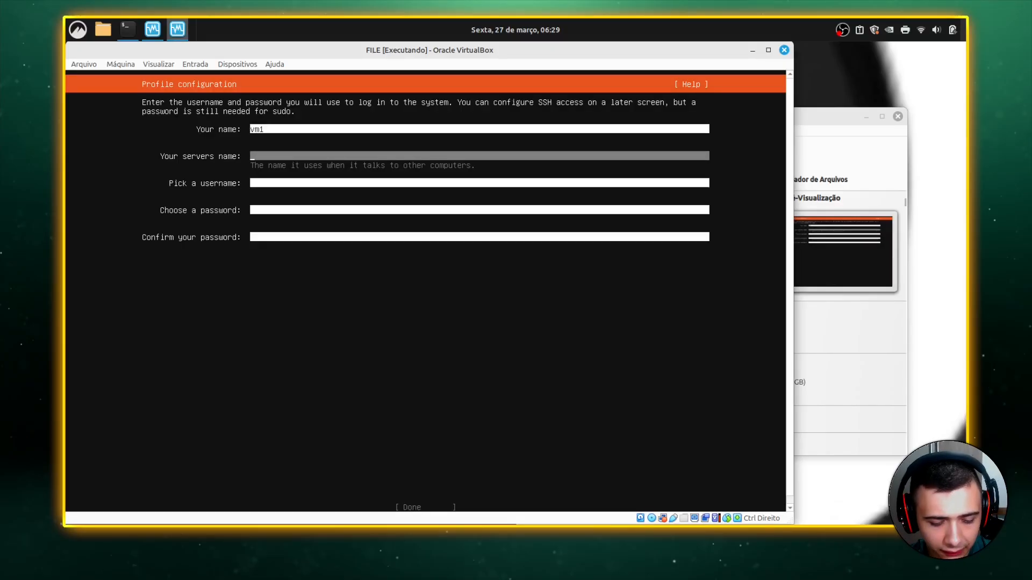
type("area78")
key("Tab")
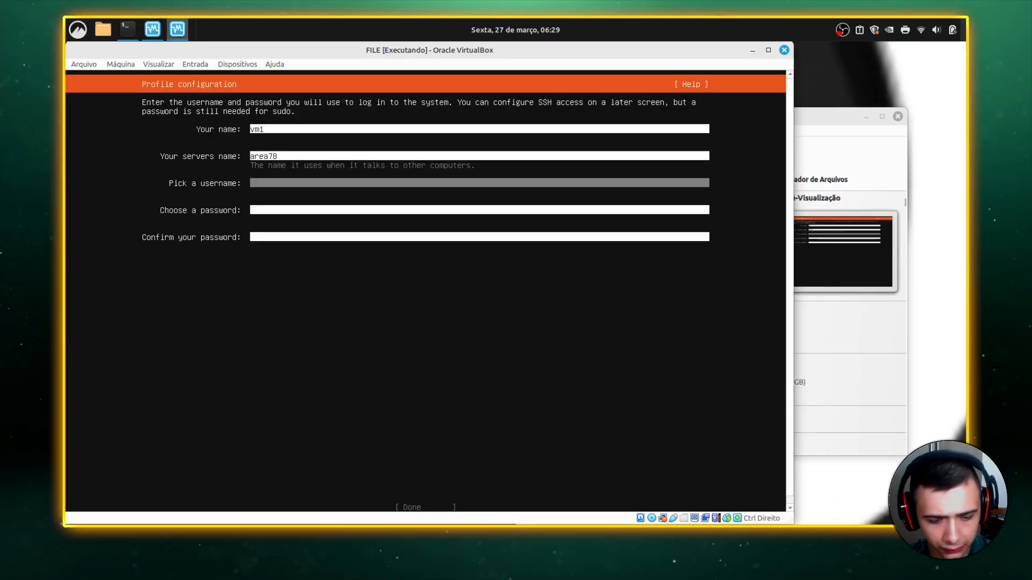
type("projetovideo")
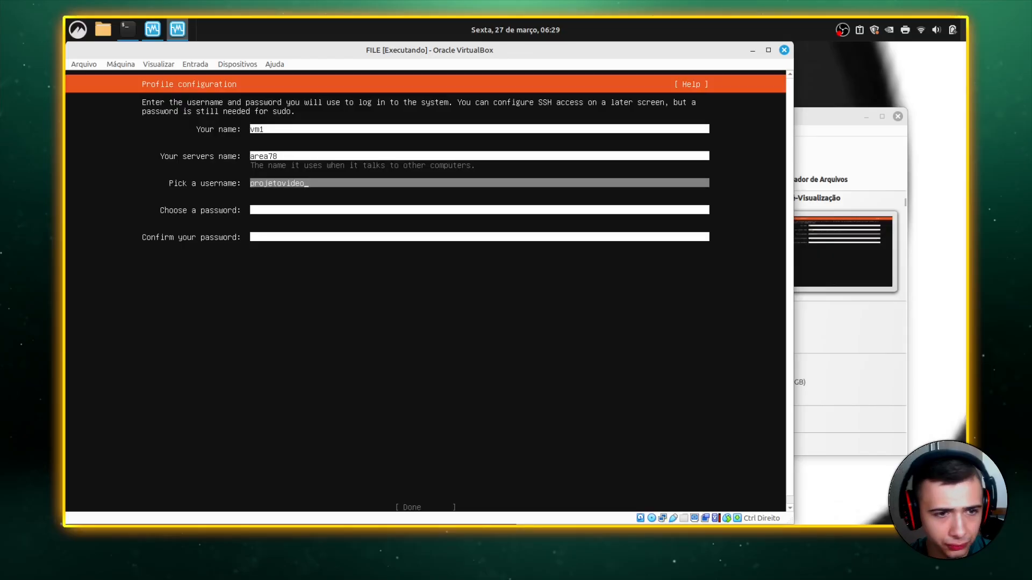
key("Tab")
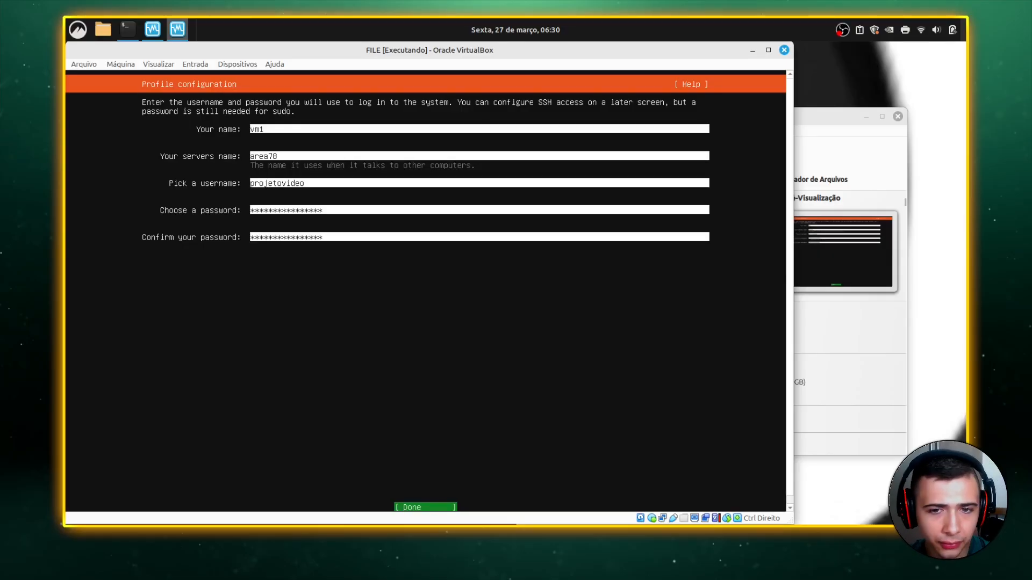
key("Return")
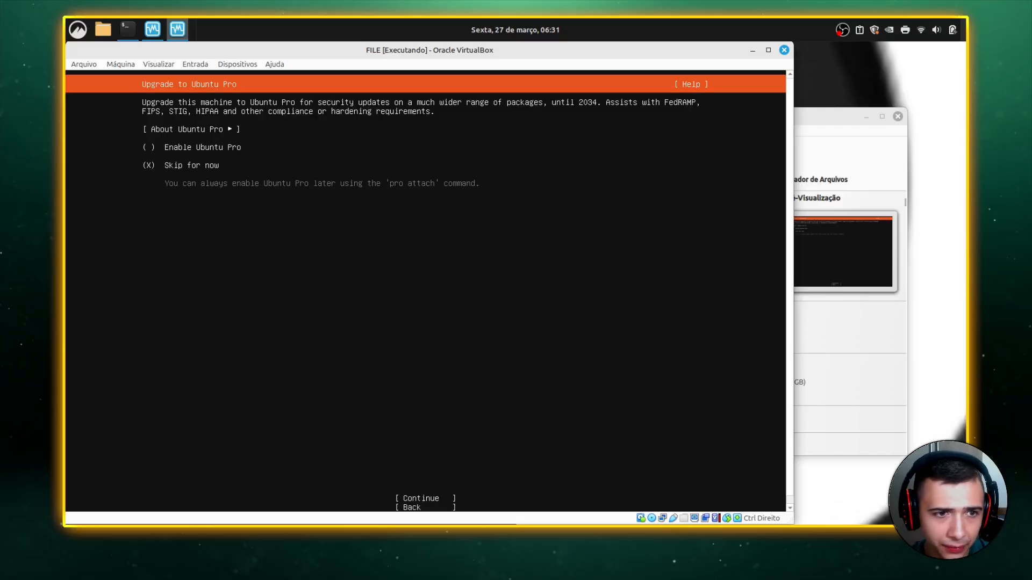
Read the About Ubuntu Pro information, keep Skip for now and continue to the SSH configuration
key("Up")
key("Up")
key("Return")
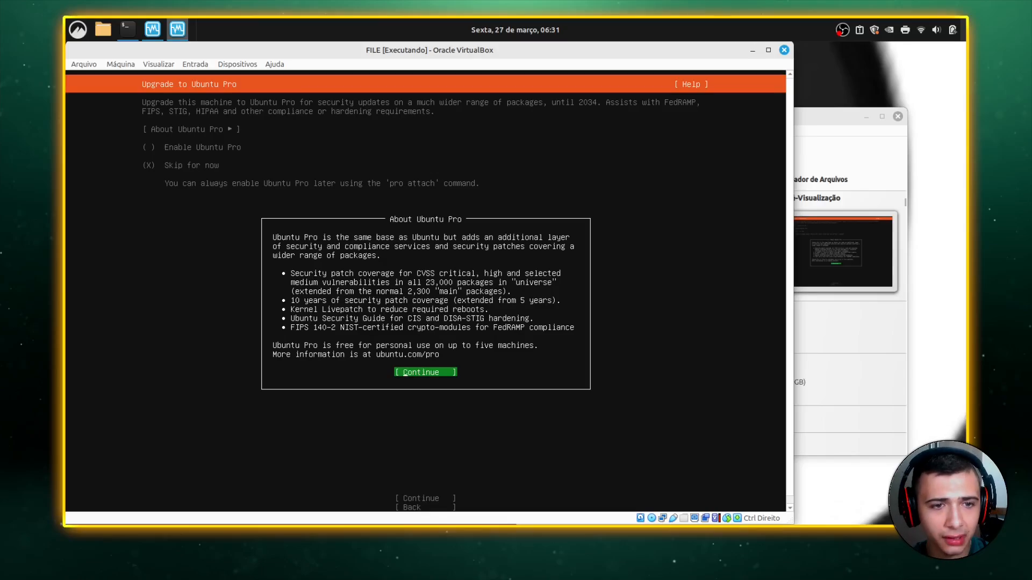
key("Return")
key("Tab")
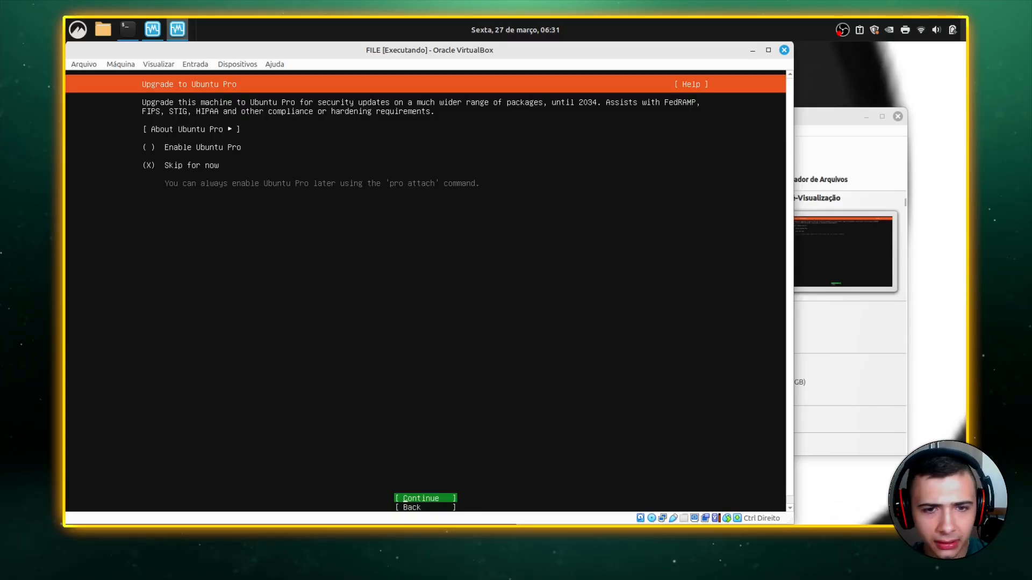
key("Return")
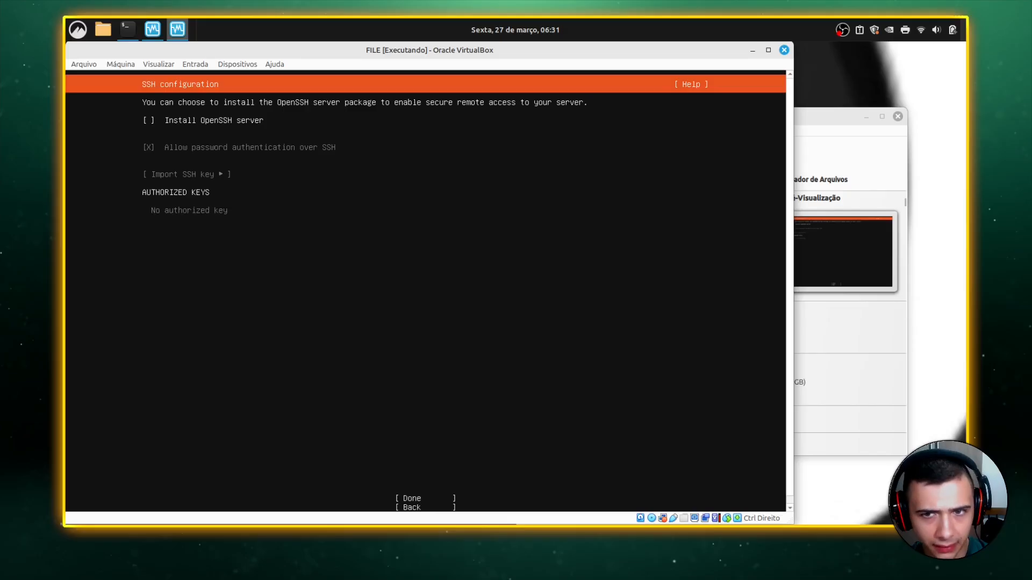
Enable installation of the OpenSSH server in the SSH configuration
key("space")
key("Down")
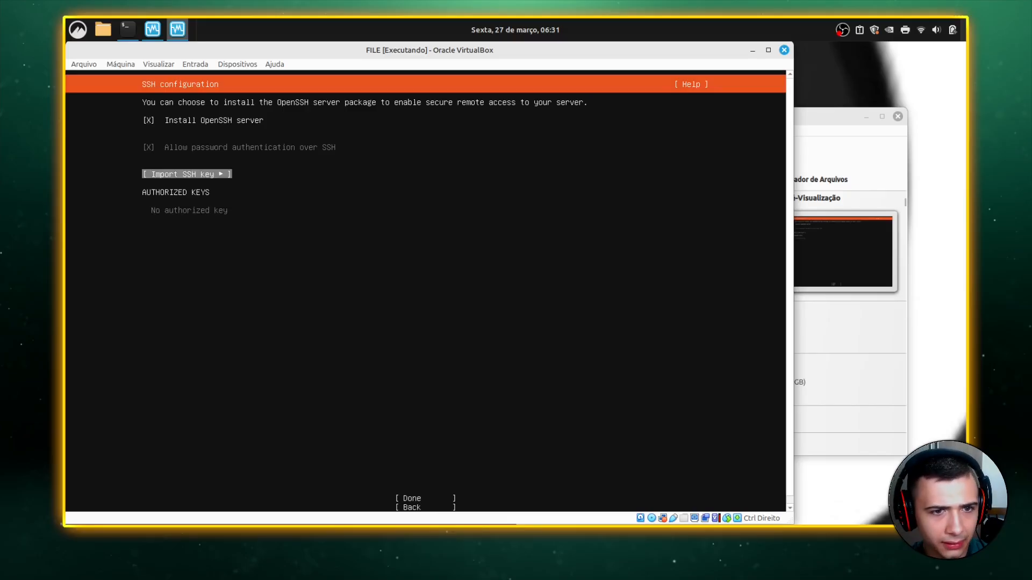
key("Down")
key("Up")
Review the available identity sources for importing an SSH key, and leave without importing one
key("Return")
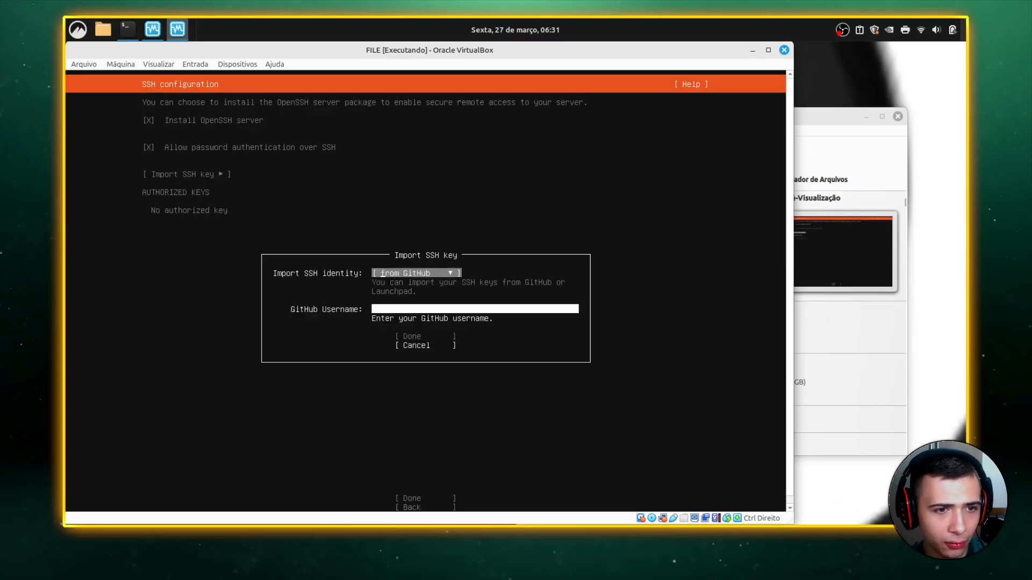
key("Return")
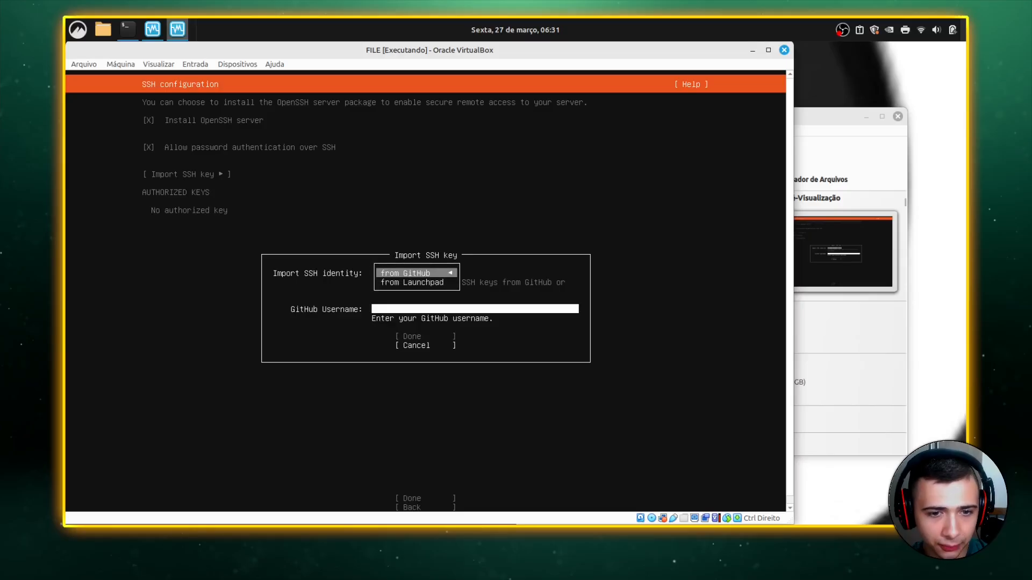
key("Down")
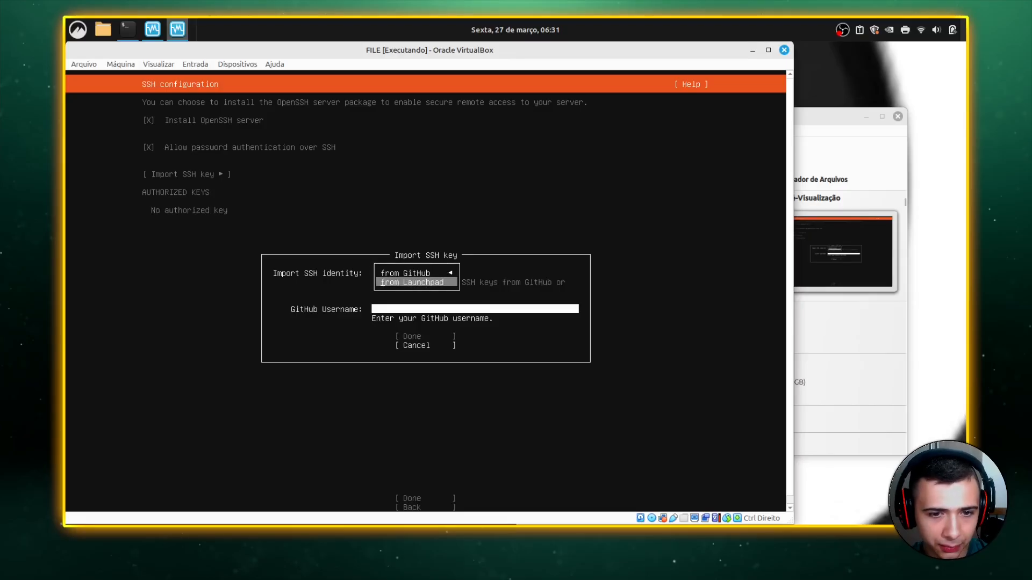
key("Escape")
key("Down")
key("Down")
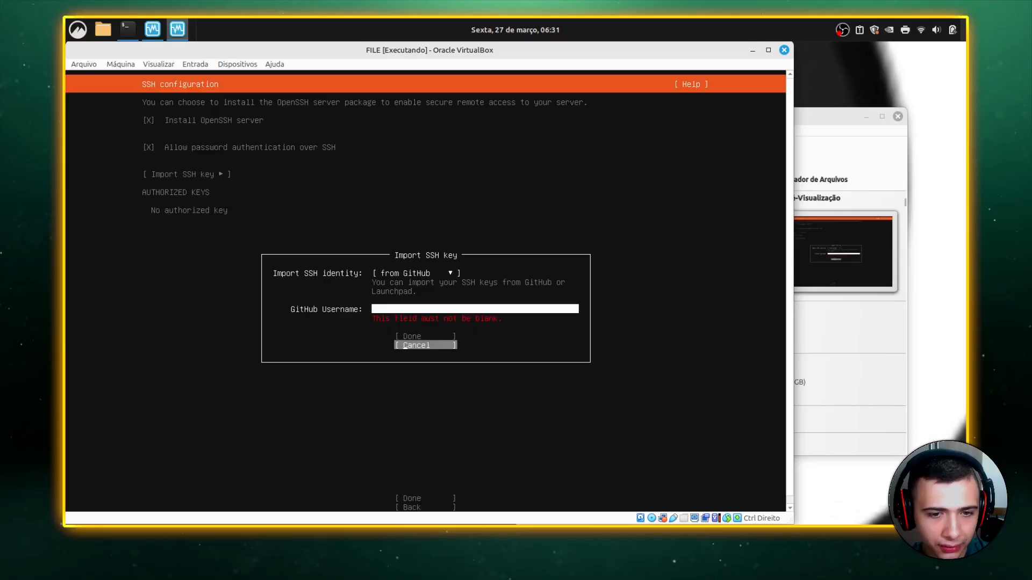
key("Return")
key("Up")
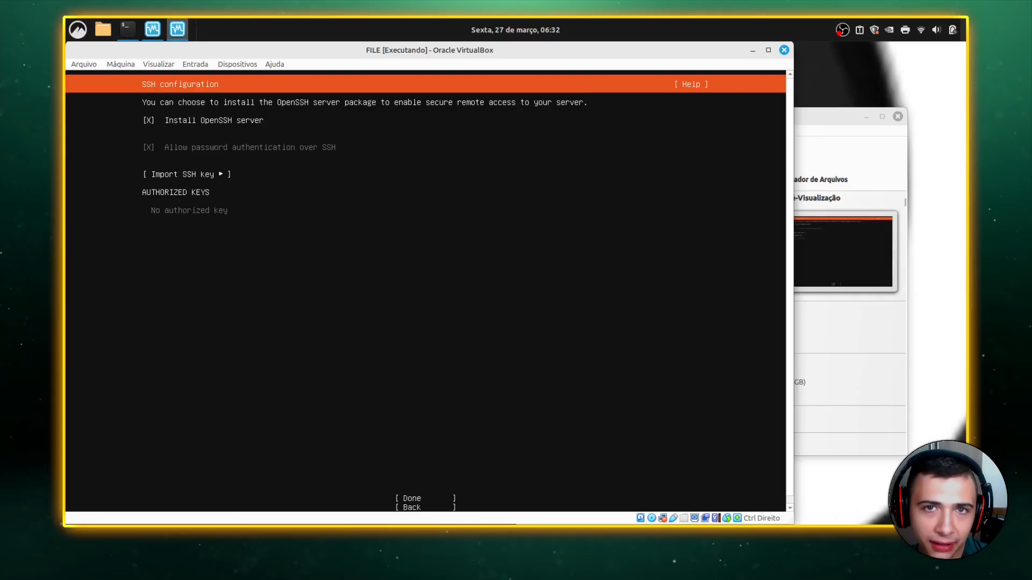
Accept the SSH configuration and continue past the third-party drivers page to the featured server snaps
key("Down")
key("Down")
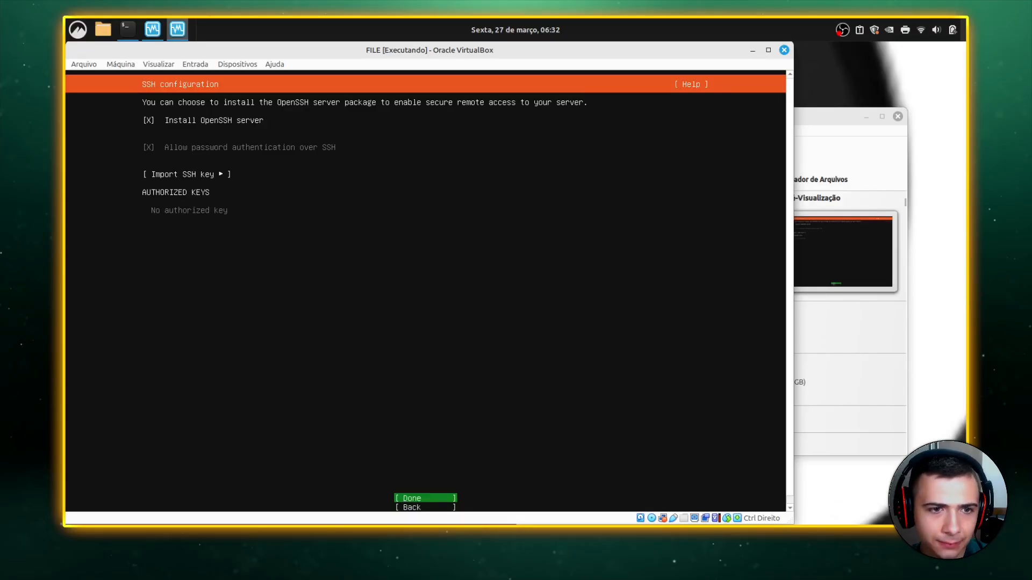
key("Return")
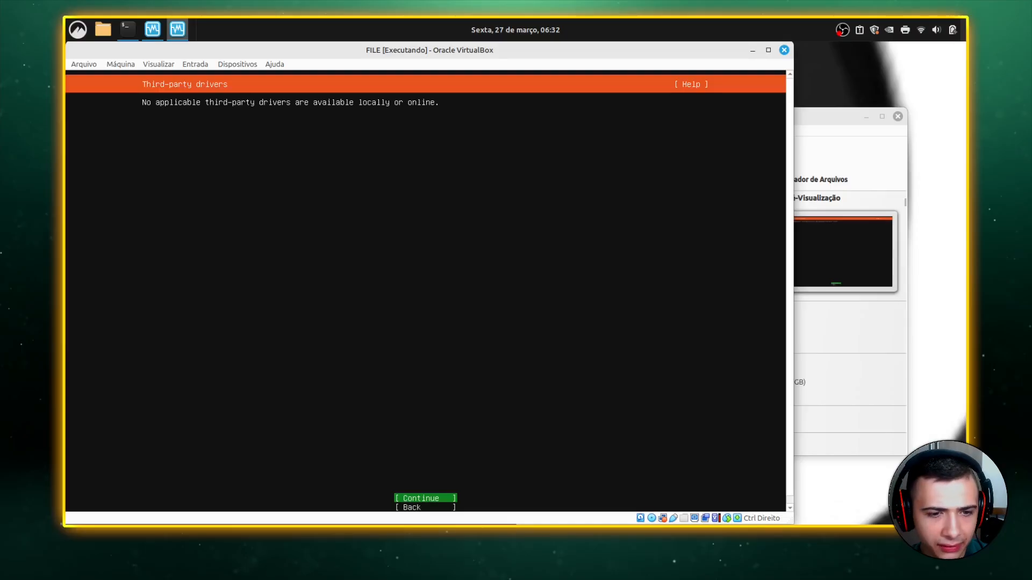
key("Return")
Examine the list of featured server snaps, with their publishers and descriptions
key("Down")
key("Down")
key("Down")
key("Down")
key("Down")
key("Down")
key("Down")
key("Down")
key("Down")
key("Down")
key("Down")
key("Down")
key("Down")
key("Down")
key("Down")
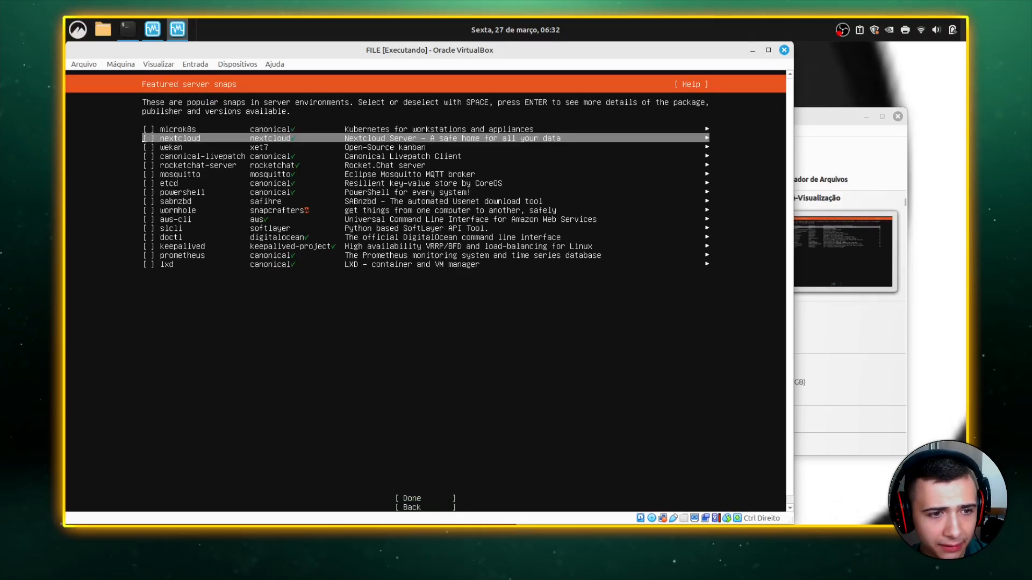
key("Up")
key("Up")
key("Up")
key("Up")
key("Up")
key("Up")
key("Up")
key("Up")
key("Up")
key("Up")
key("Up")
key("Up")
key("Up")
key("Up")
key("Up")
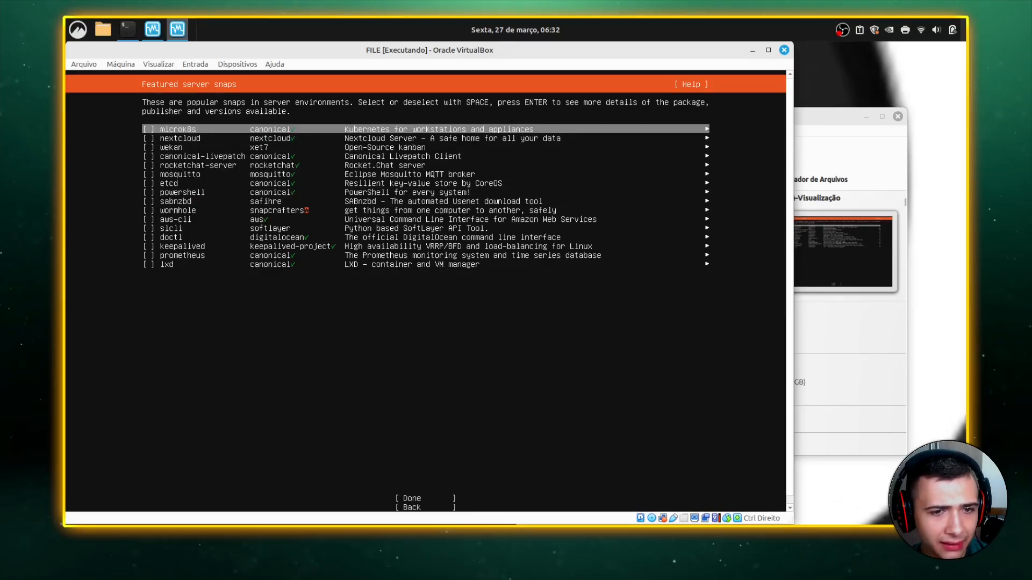
key("Down")
key("Down")
key("Down")
key("Down")
key("Down")
key("Down")
key("Down")
key("Down")
key("Down")
key("Down")
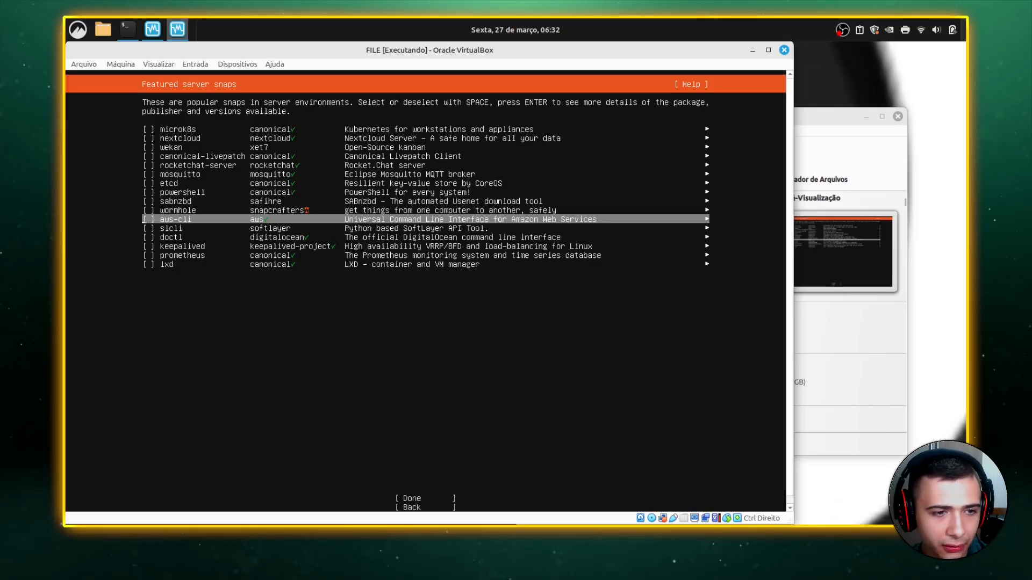
key("Up")
key("Up")
key("Up")
key("Up")
key("Up")
key("Up")
key("Up")
key("Up")
key("Up")
key("Up")
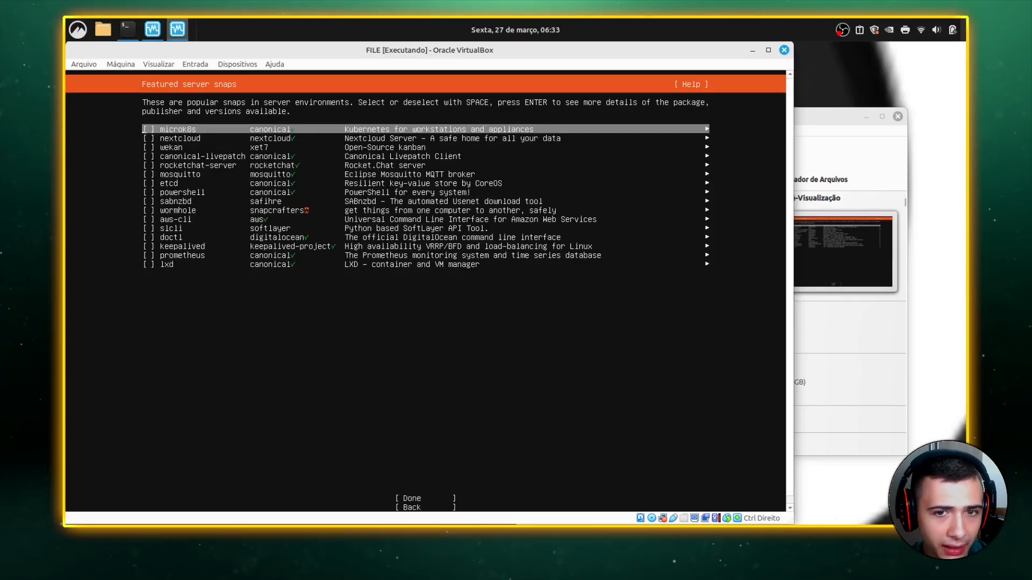
key("Down")
key("Down")
key("Down")
key("Down")
key("Up")
key("Up")
key("Up")
key("Up")
key("Up")
key("Down")
key("Down")
key("Down")
key("Down")
key("Down")
key("Down")
key("Down")
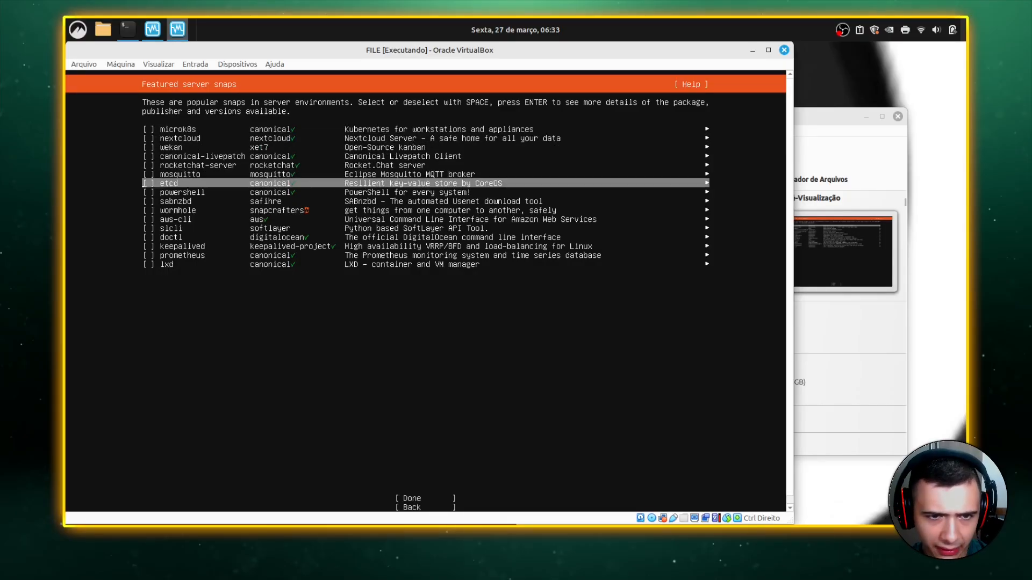
key("Down")
key("Down")
key("Down")
key("Down")
key("Up")
key("Up")
key("Up")
key("Up")
key("Up")
key("Up")
key("Up")
key("Up")
key("Up")
key("Down")
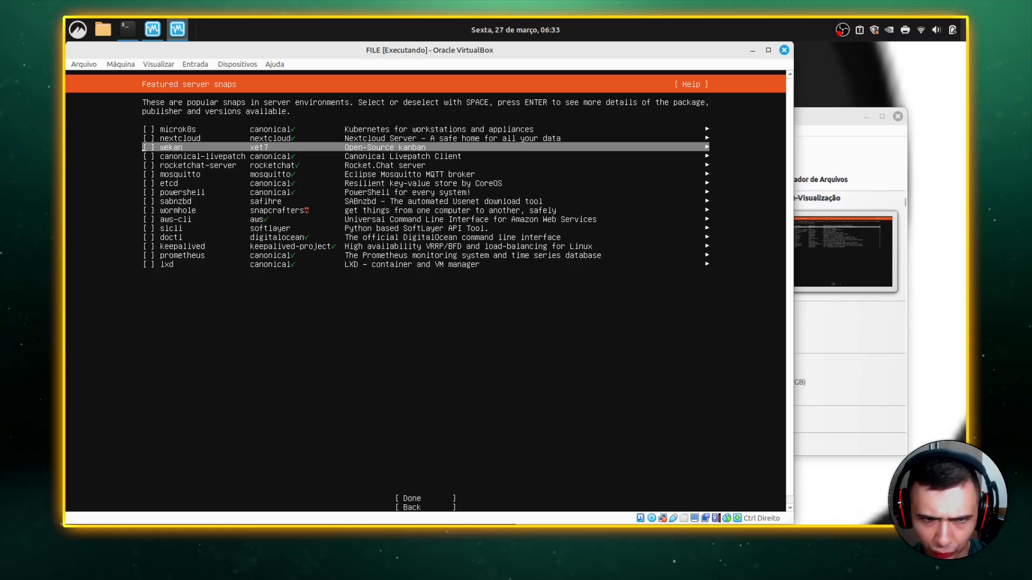
Finish the featured server snaps page without selecting any snap, and proceed to the system installation
key("Down")
key("Down")
key("Down")
key("Down")
key("Down")
key("Down")
key("Down")
key("Down")
key("Down")
key("Down")
key("Down")
key("Down")
key("Down")
key("Down")
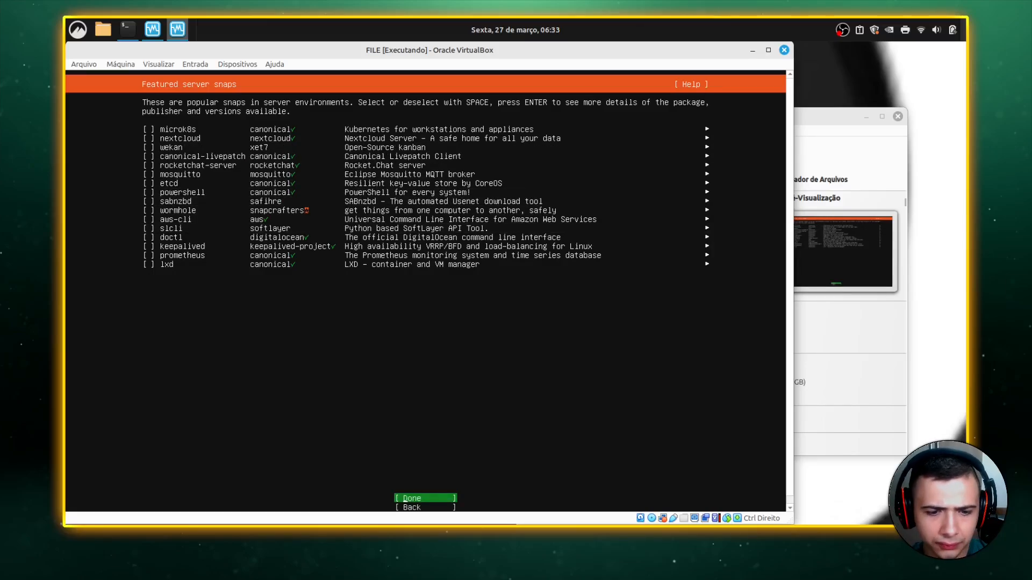
key("Return")
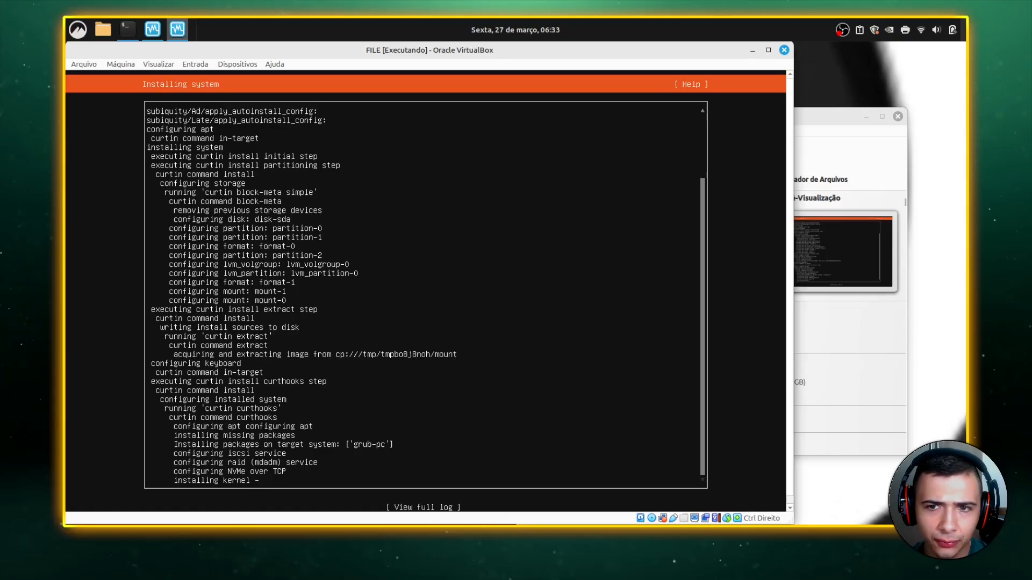
Examine the installation progress log back to its first entries
key("Up")
key("Up")
key("Up")
key("Up")
key("Up")
key("Up")
key("Up")
key("Up")
key("Up")
key("Up")
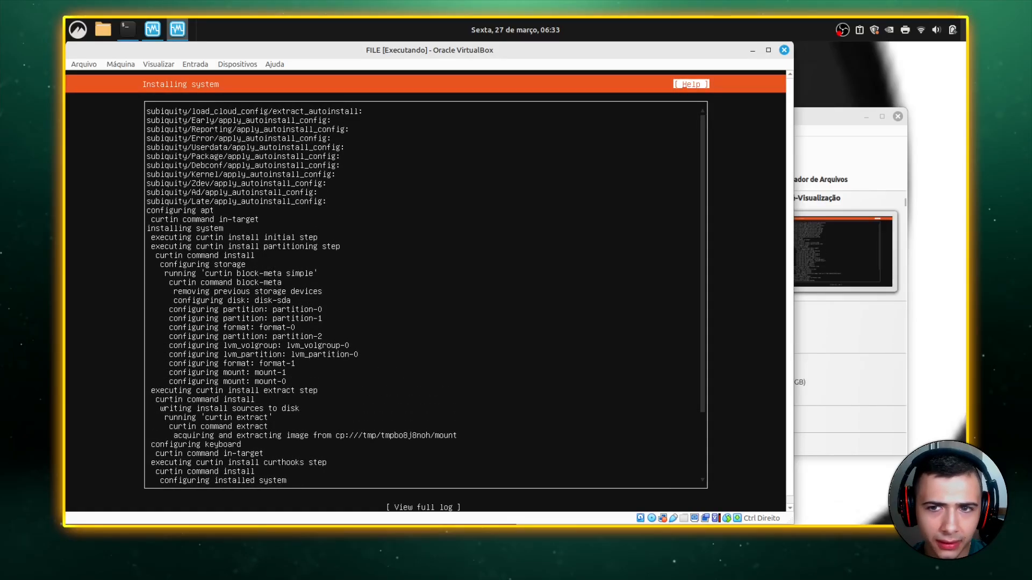
key("Down")
key("Up")
Review the installer's Help options, from keyboard shortcuts and shell access to help on SSH access
key("Return")
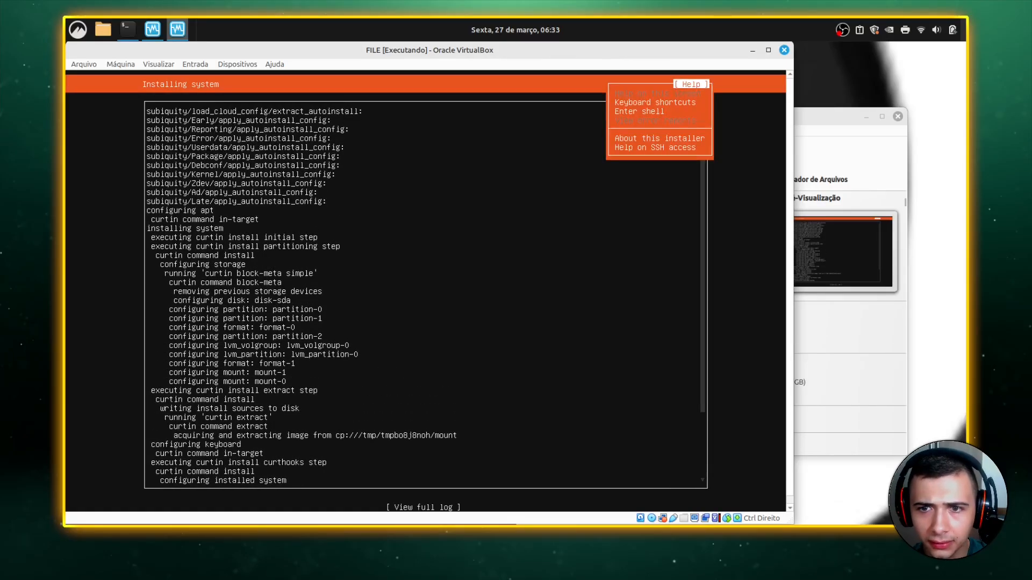
key("Down")
key("Down")
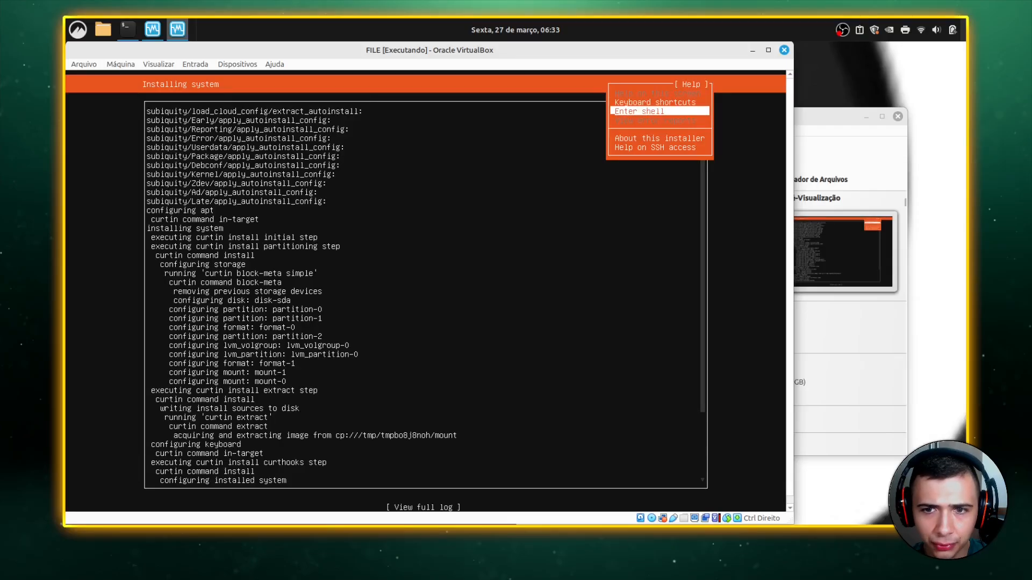
key("Up")
key("Up")
key("Down")
key("Down")
key("Down")
key("Down")
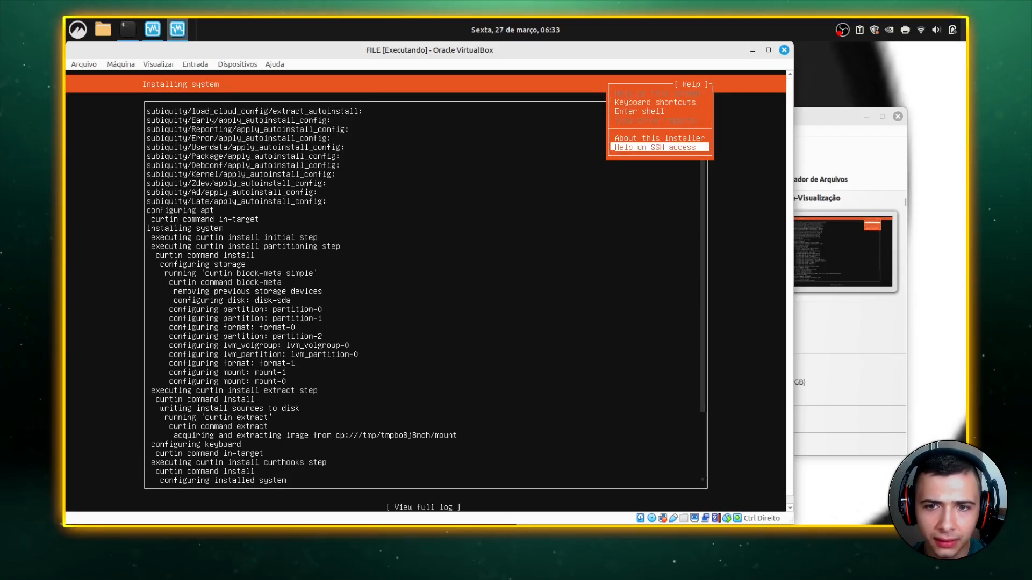
key("Up")
key("Down")
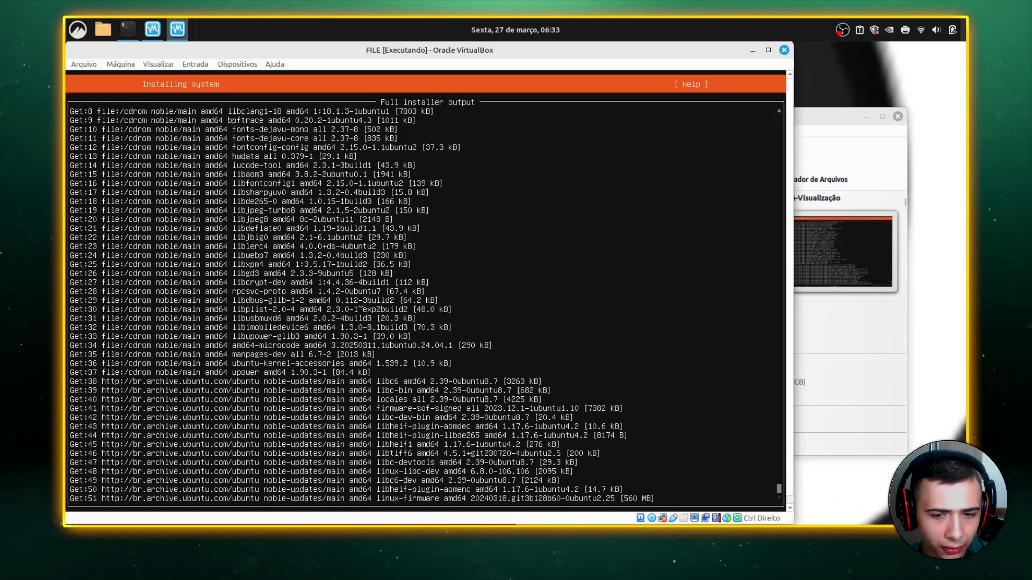
View the full installer output and return to the installation progress summary
key("Return")
key("Return")
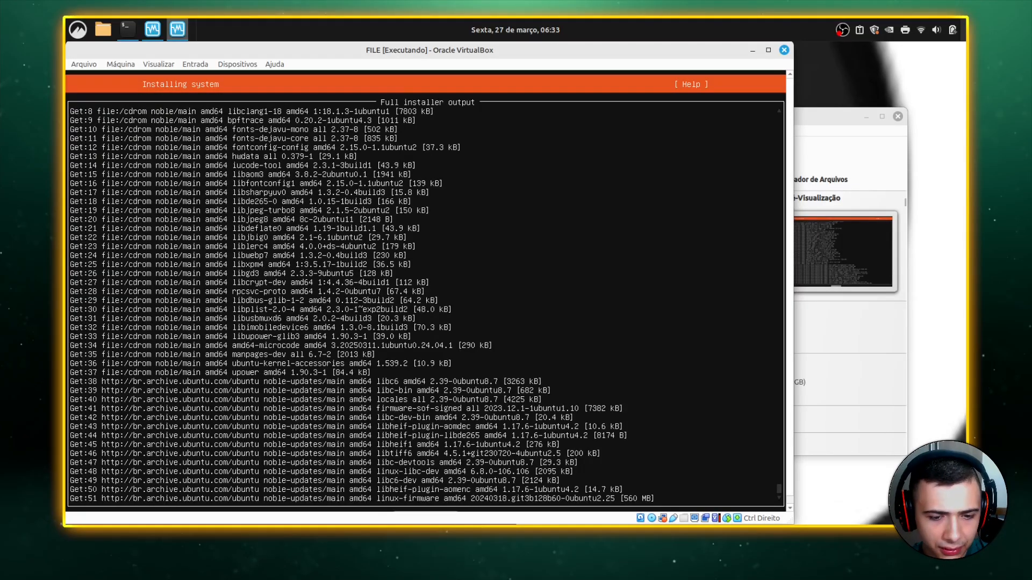
key("Return")
Look through the installation progress summary from its first entries to its latest ones
key("Up")
key("Up")
key("Up")
key("Up")
key("Up")
key("Up")
key("Up")
key("Up")
key("Up")
key("Up")
key("Up")
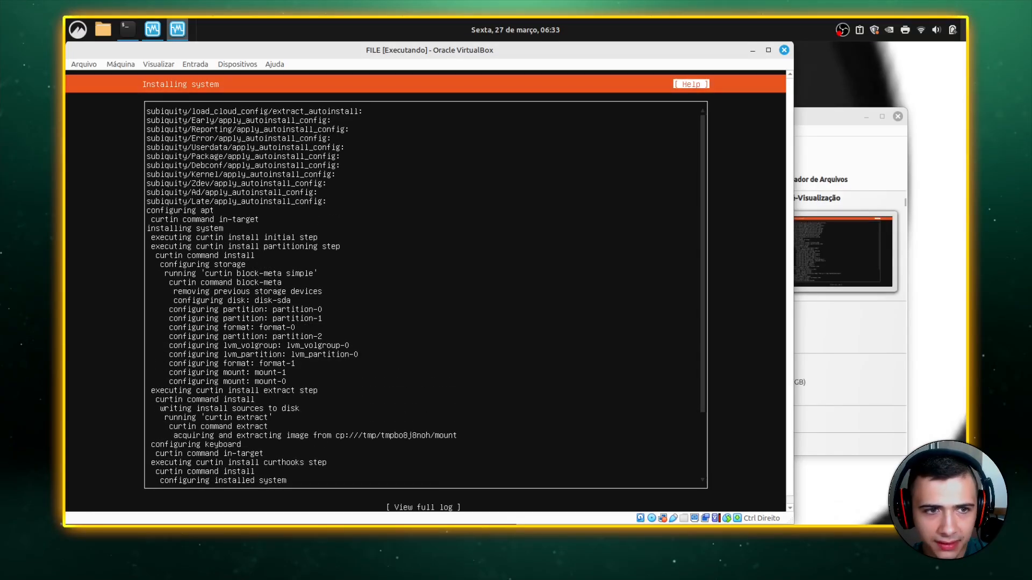
key("Down")
key("Down")
key("Down")
key("Down")
key("Down")
key("Down")
key("Down")
key("Down")
key("Down")
key("Down")
key("Down")
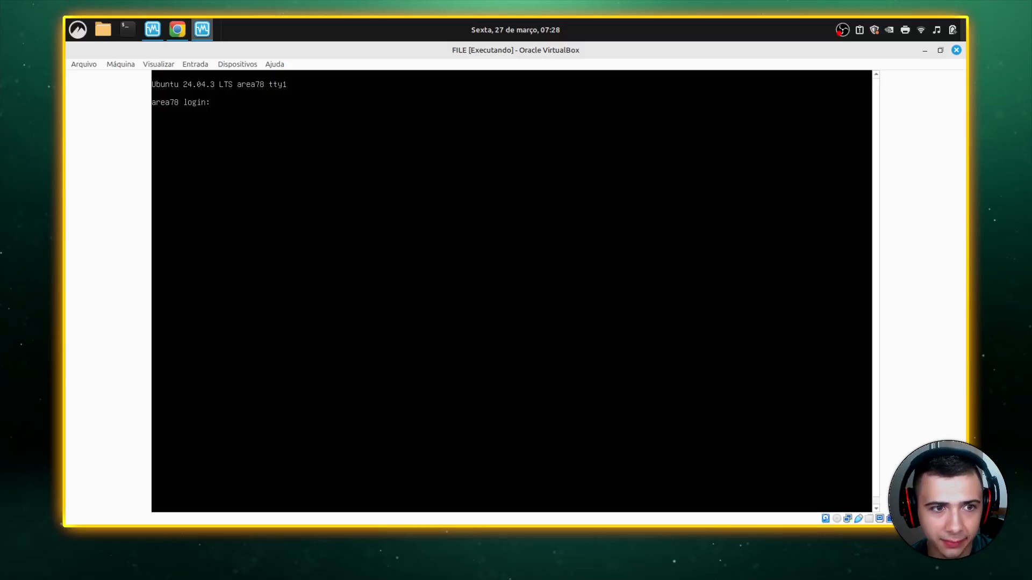
Log in to the server console as projetovideo with the account password
type("projetovideo")
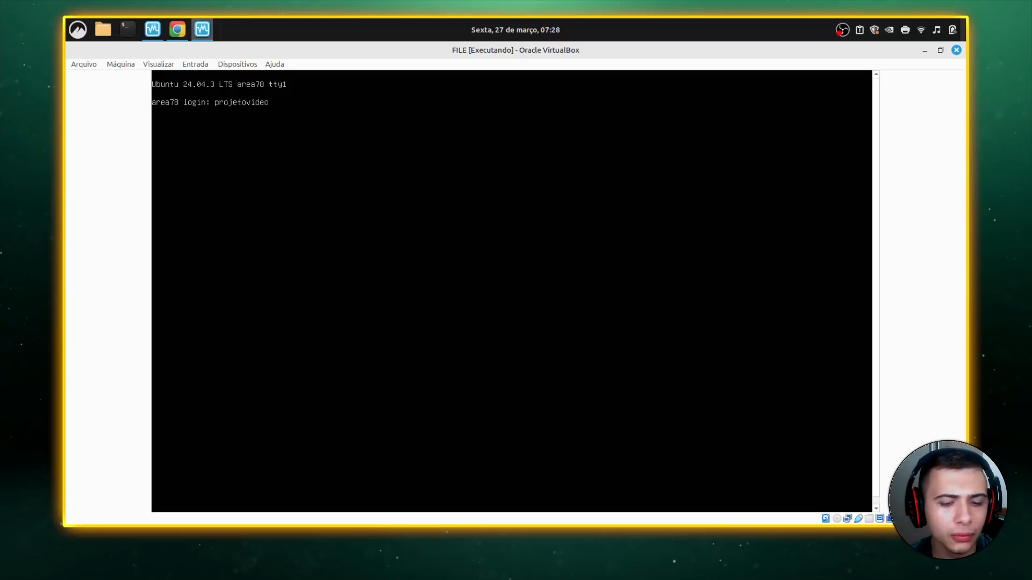
key("Return")
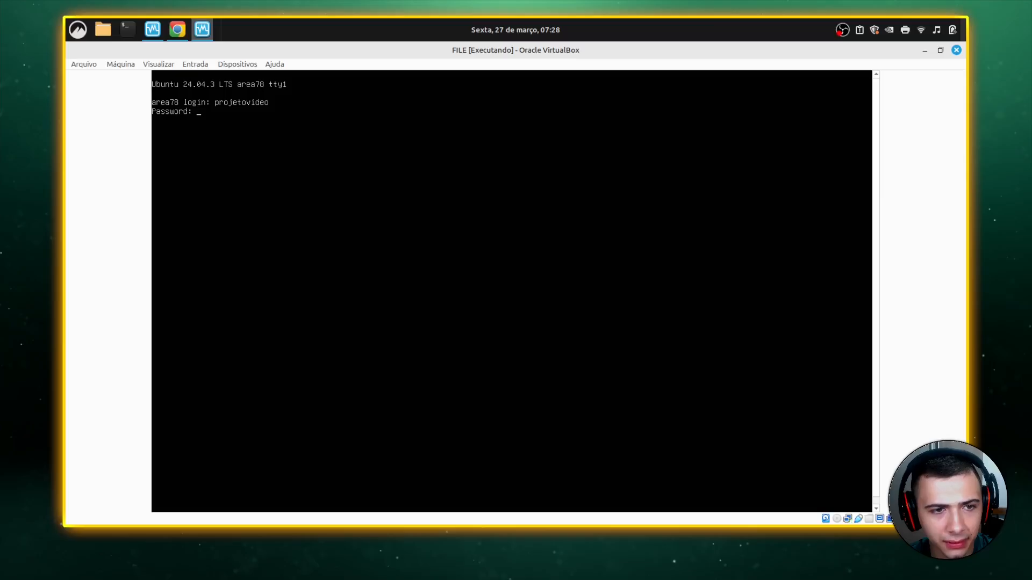
key("Return")
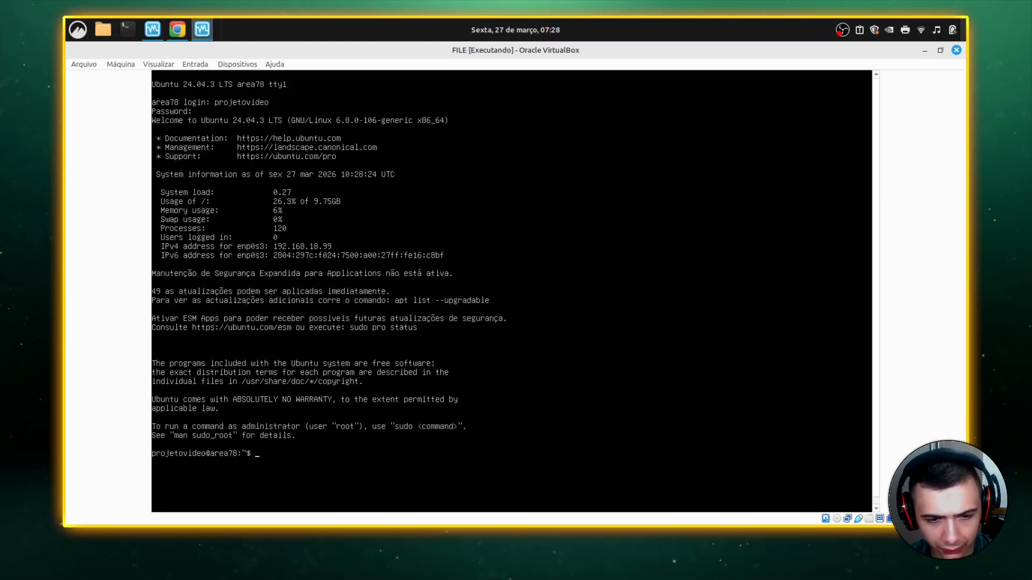
Clear the terminal and list the home directory's contents, first with ls and again in long format with ll
key("Return")
key("Return")
type("clear")
key("Return")
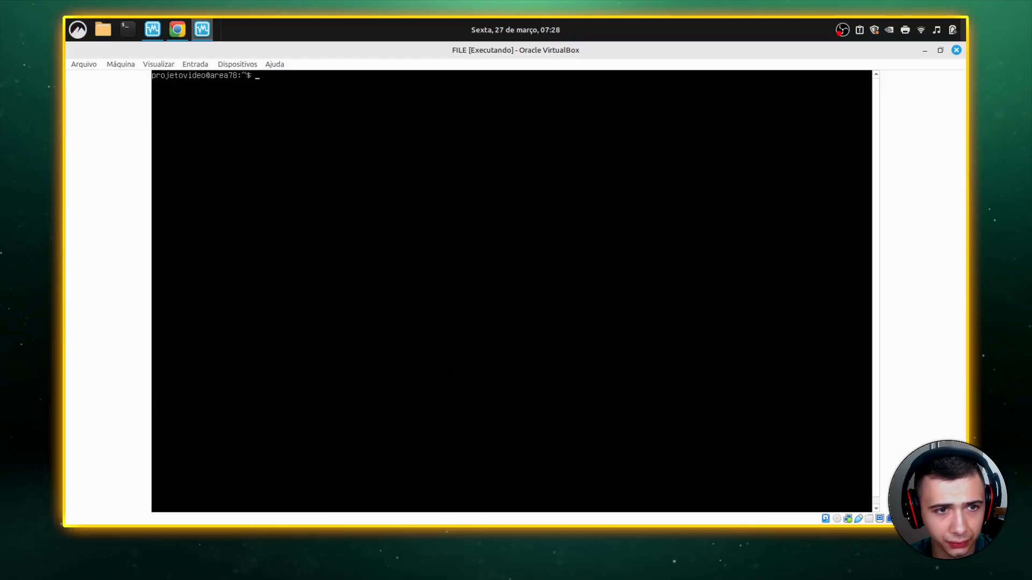
type("ls")
key("Return")
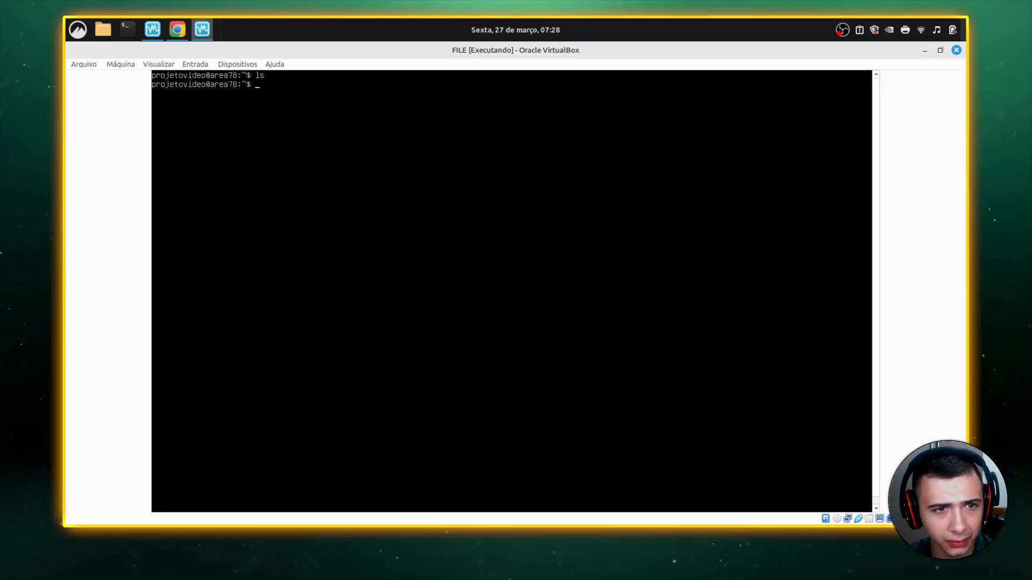
type("ll")
key("Return")
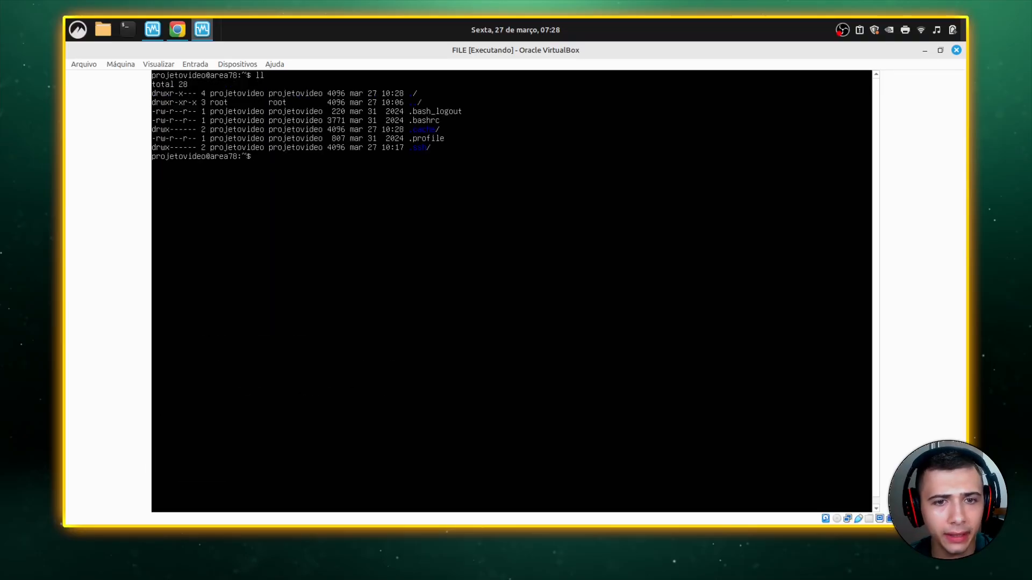
Change to the root directory / and list its contents in long format with ll on a cleared screen
type("cd /")
key("Return")
type("ll")
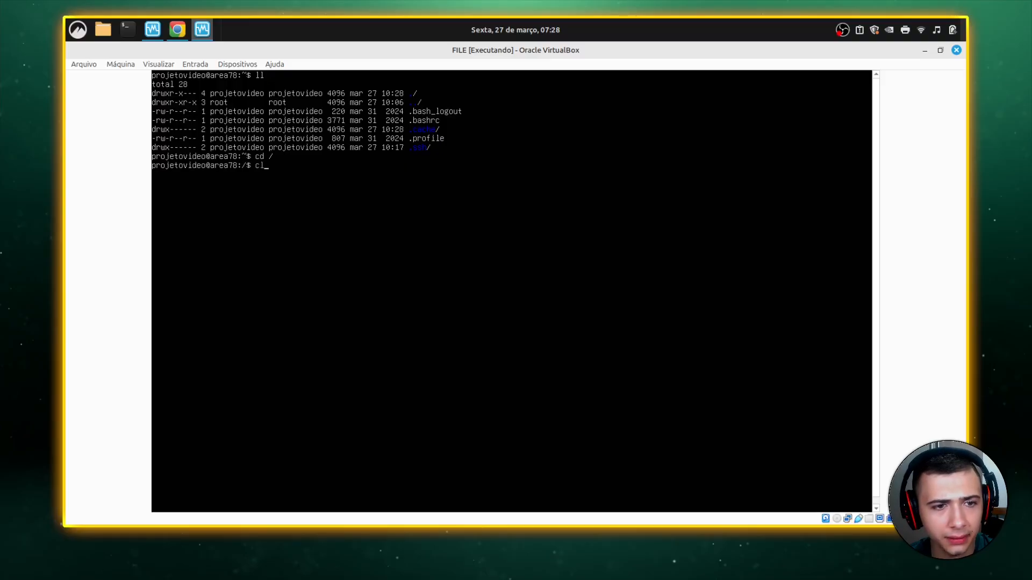
key("ctrl+l")
key("Return")
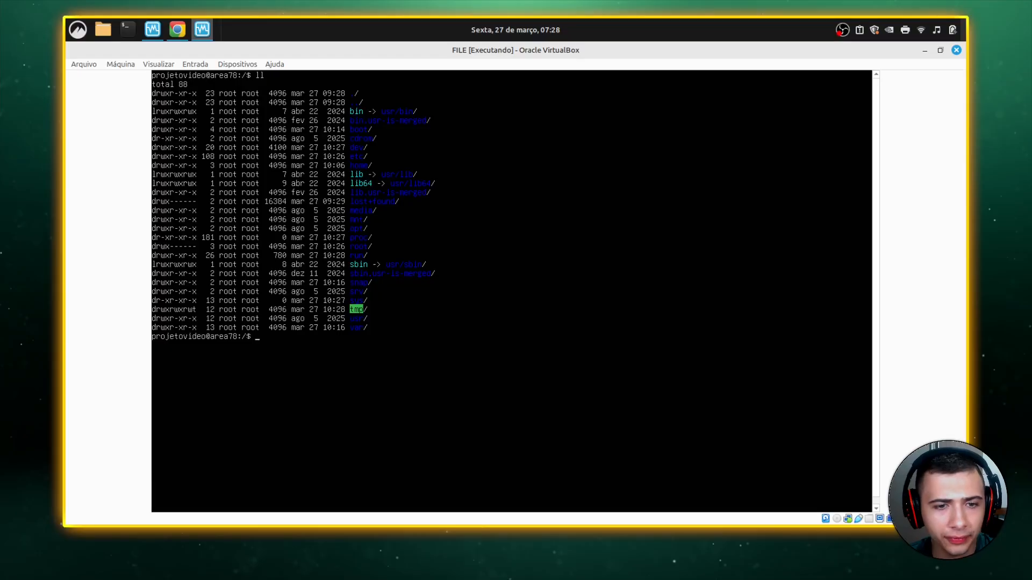
Clear the terminal and list the root directory in long format once more with ll
type("clear")
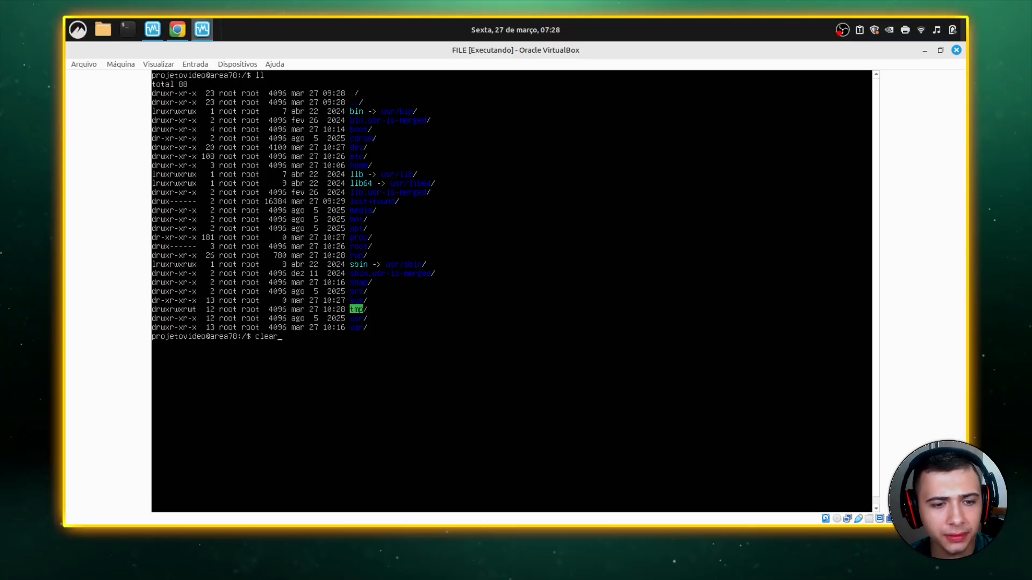
key("Return")
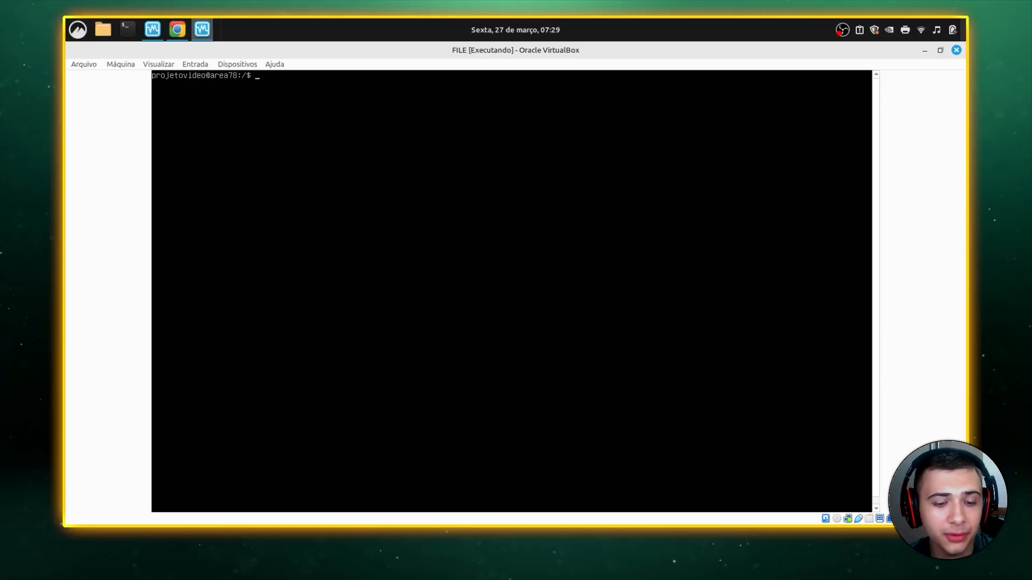
type("l")
key("Return")
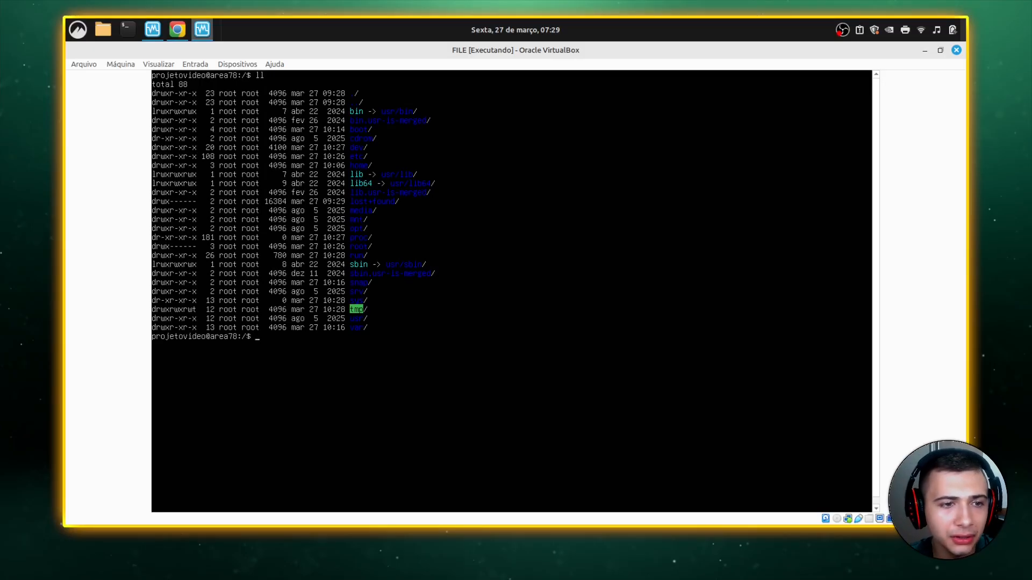